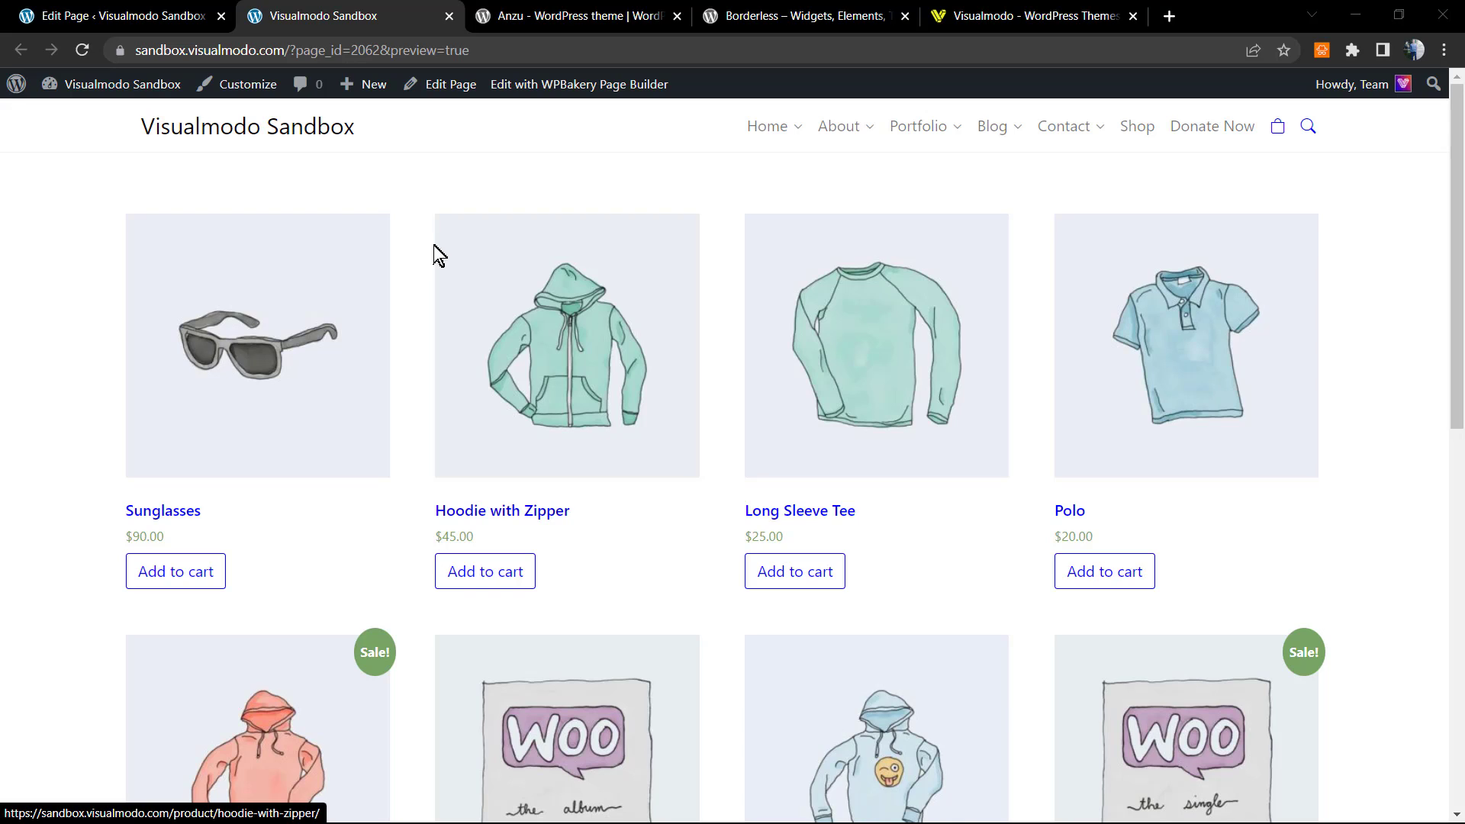
Step: Glance between the page editor tab and the shop preview tab
key(ctrl+shift+Tab)
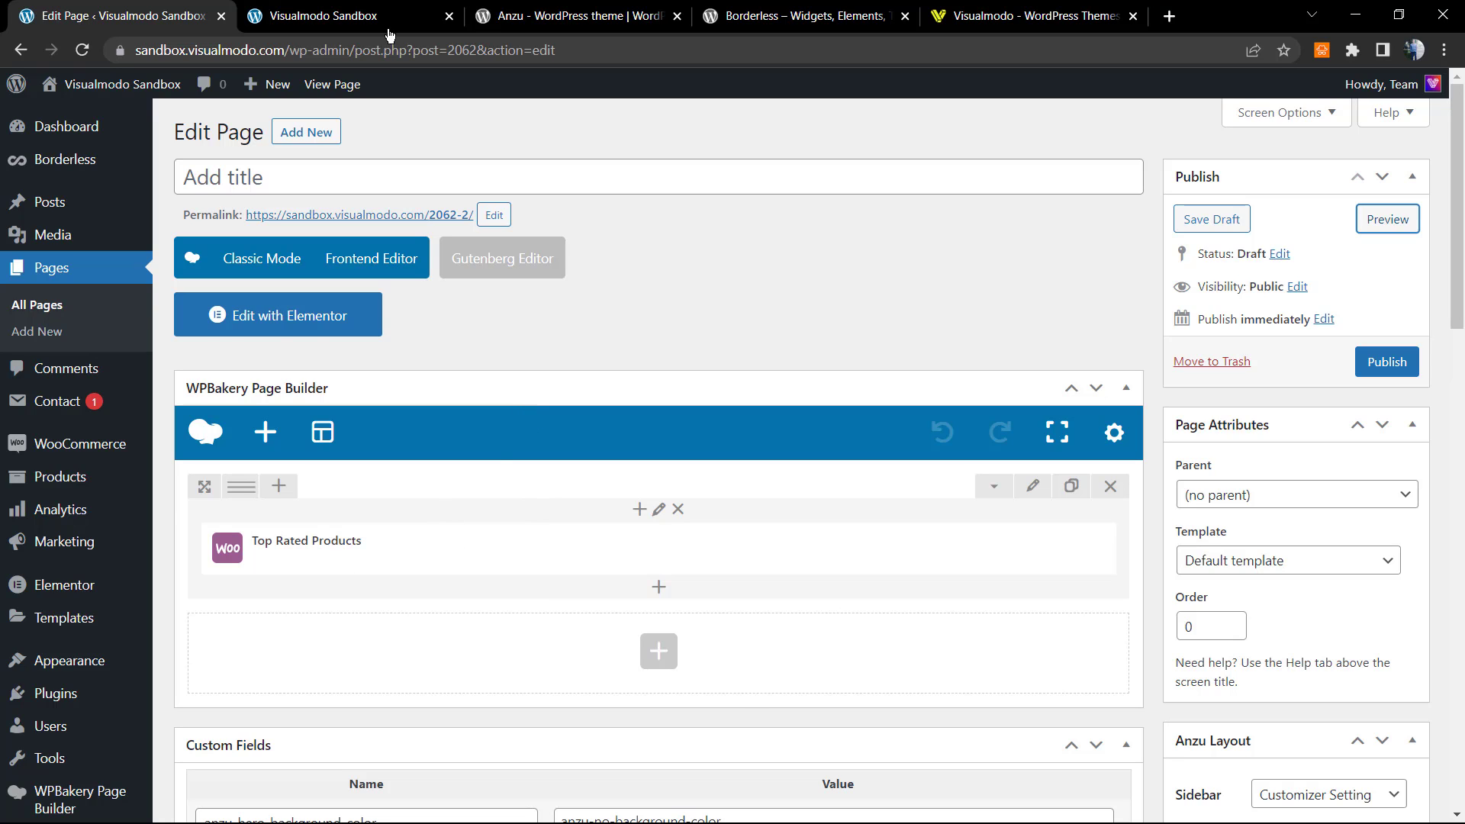
click(301, 14)
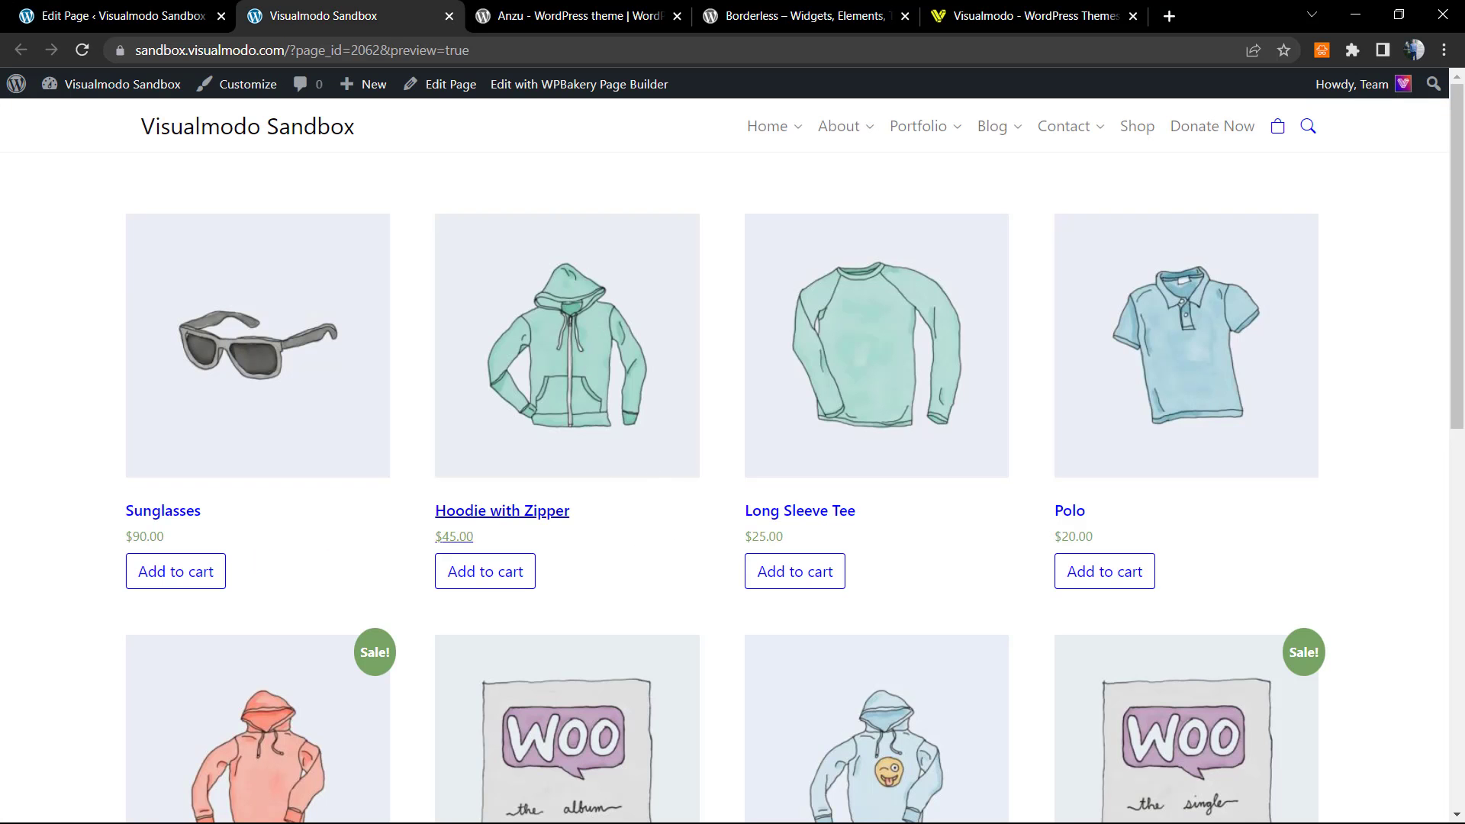
click(200, 15)
click(412, 14)
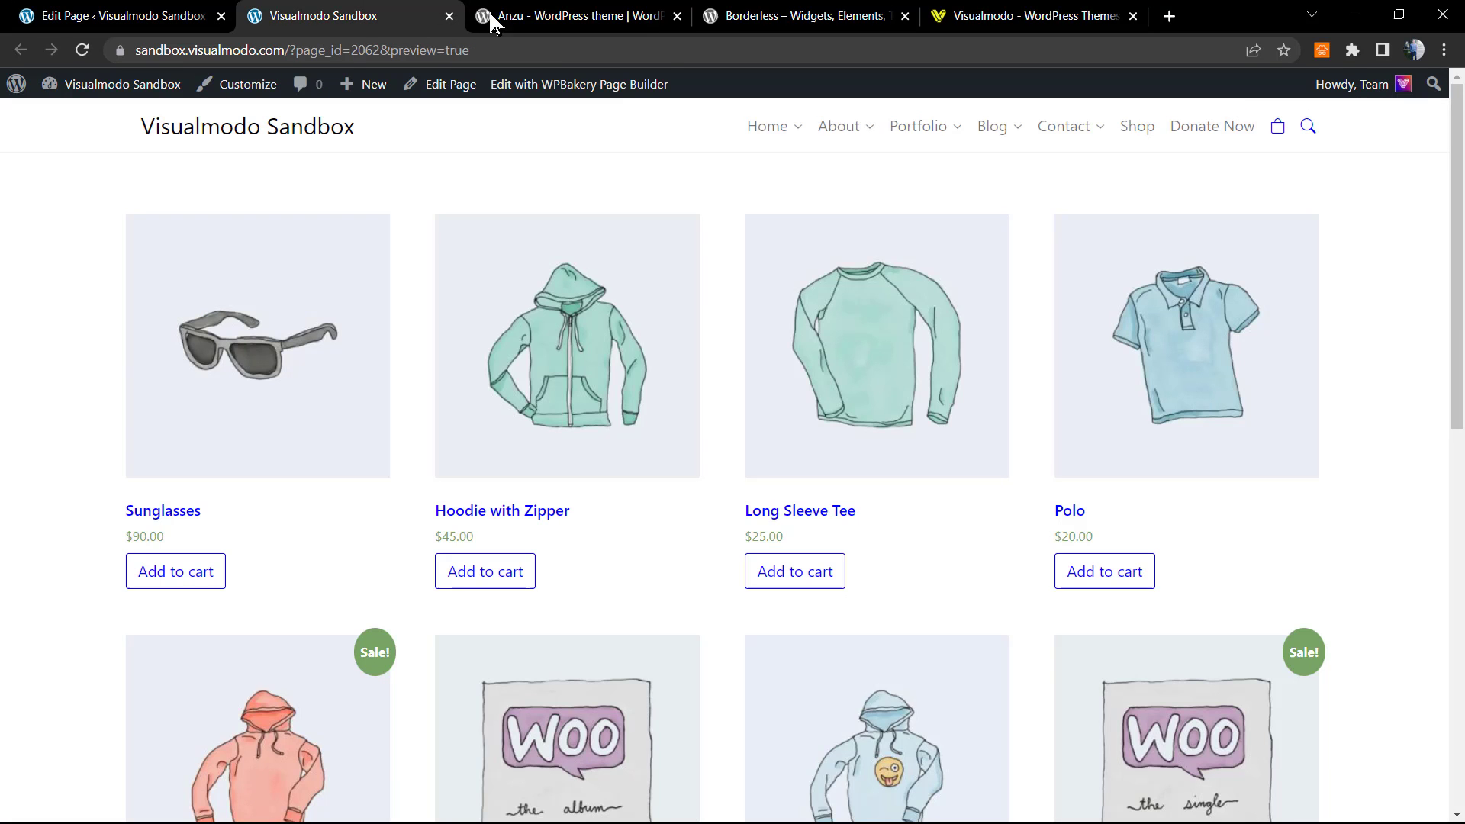
scroll(753, 458, down, 4)
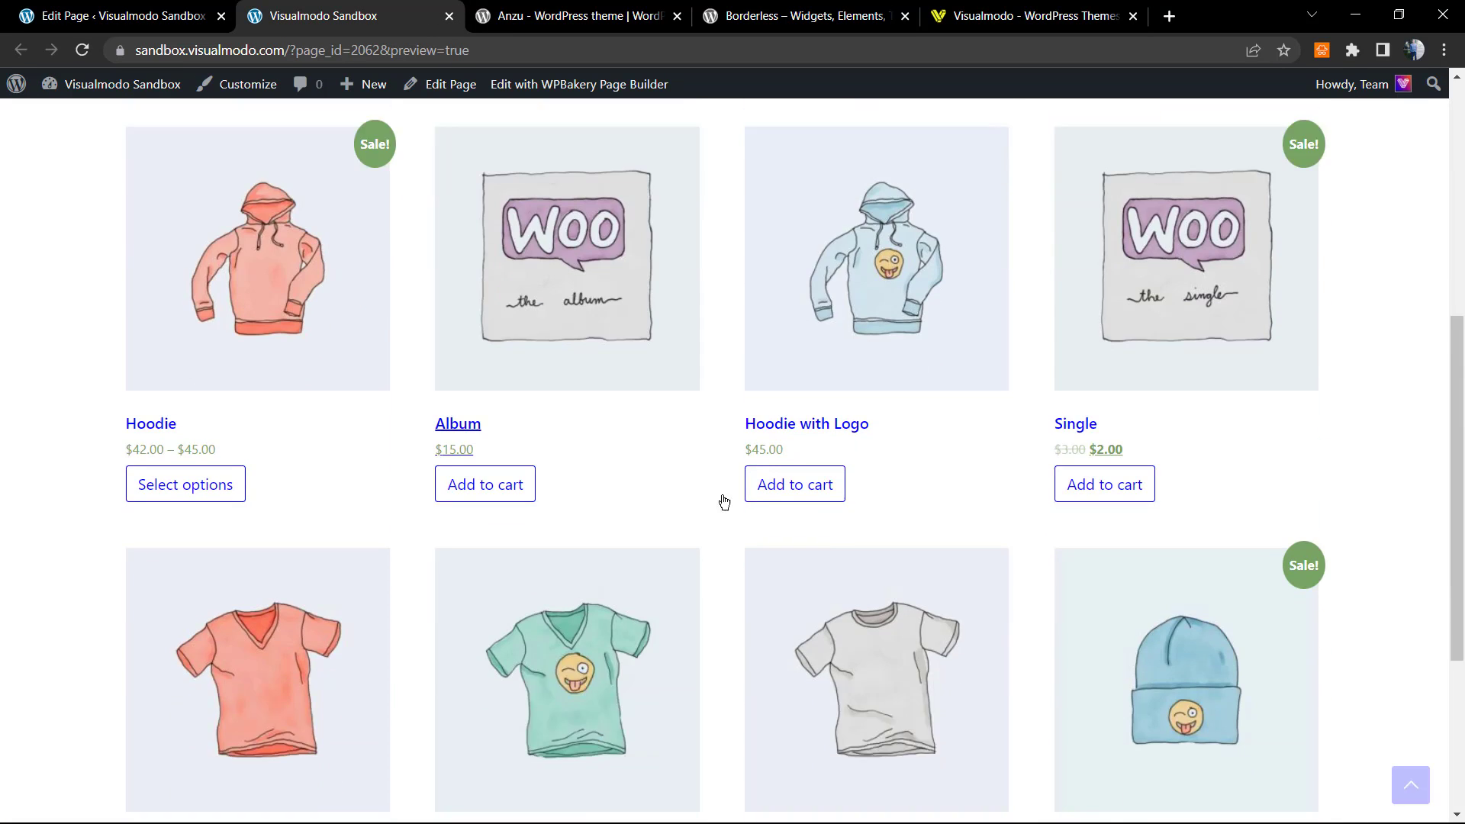
scroll(723, 501, down, 2)
scroll(779, 528, up, 4)
scroll(711, 504, up, 2)
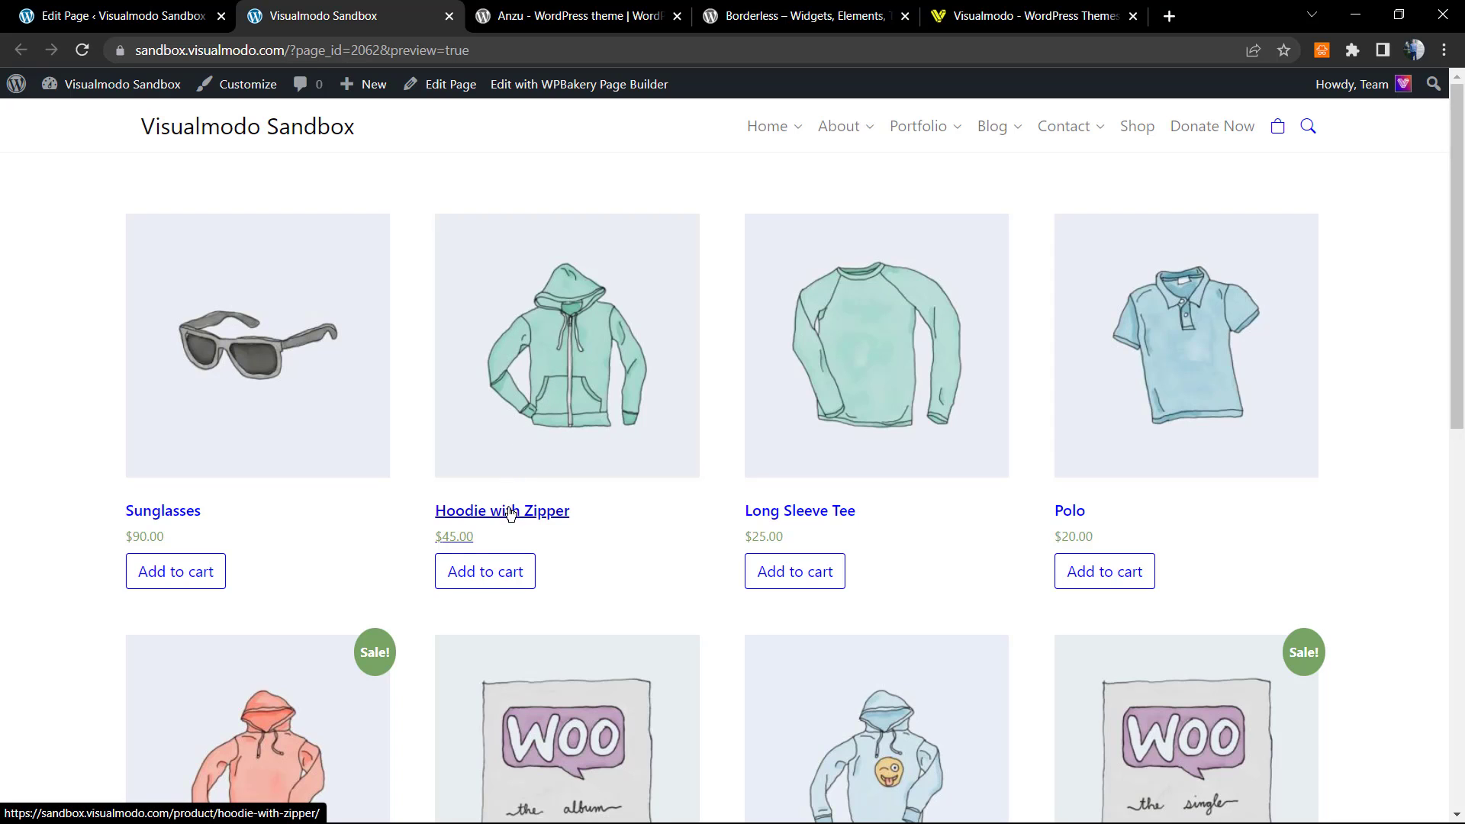
Step: Check the Top Rated Products Columns setting, close it unchanged, and return to the shop preview
click(136, 16)
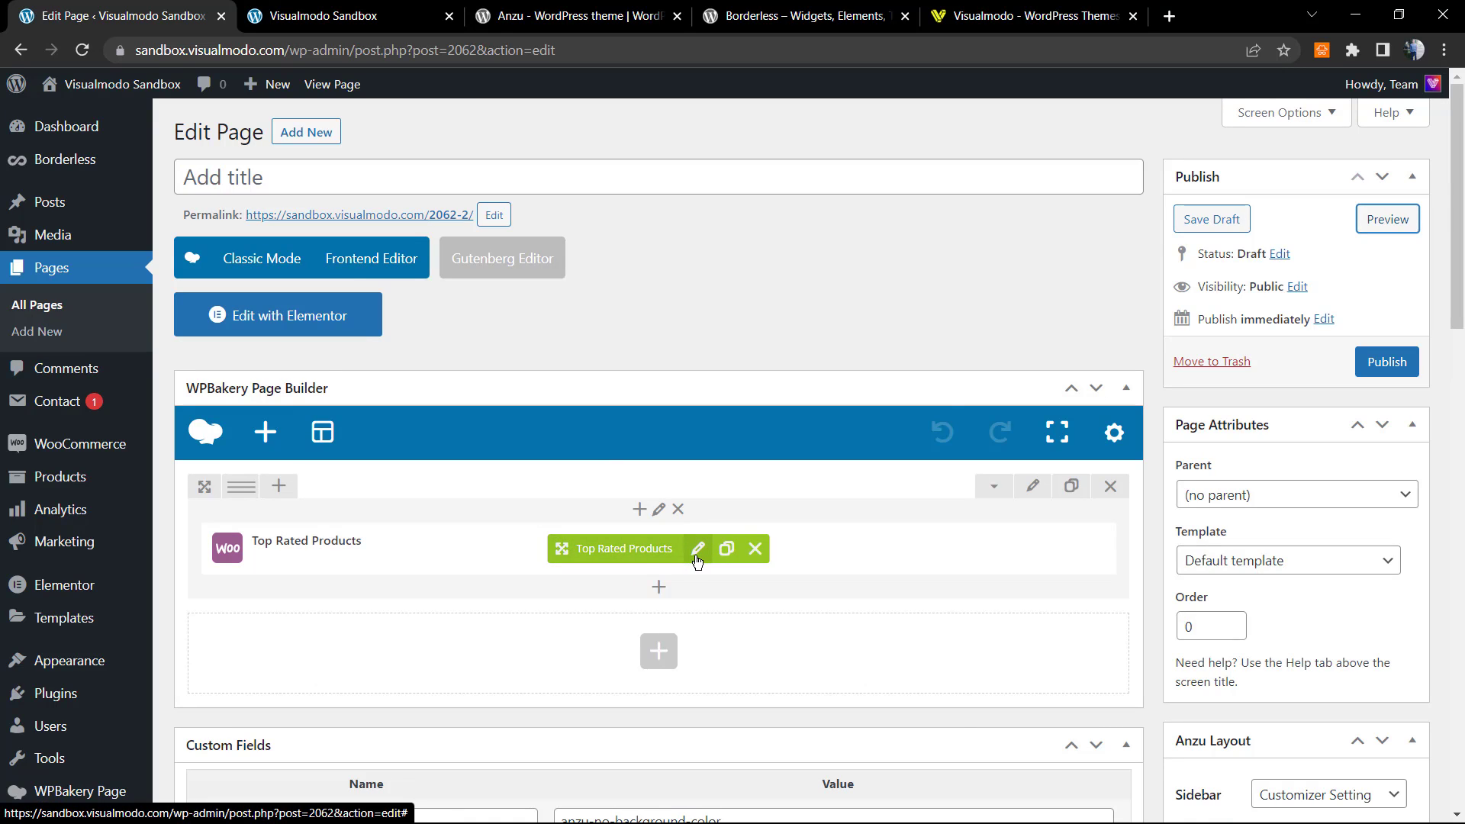
click(697, 554)
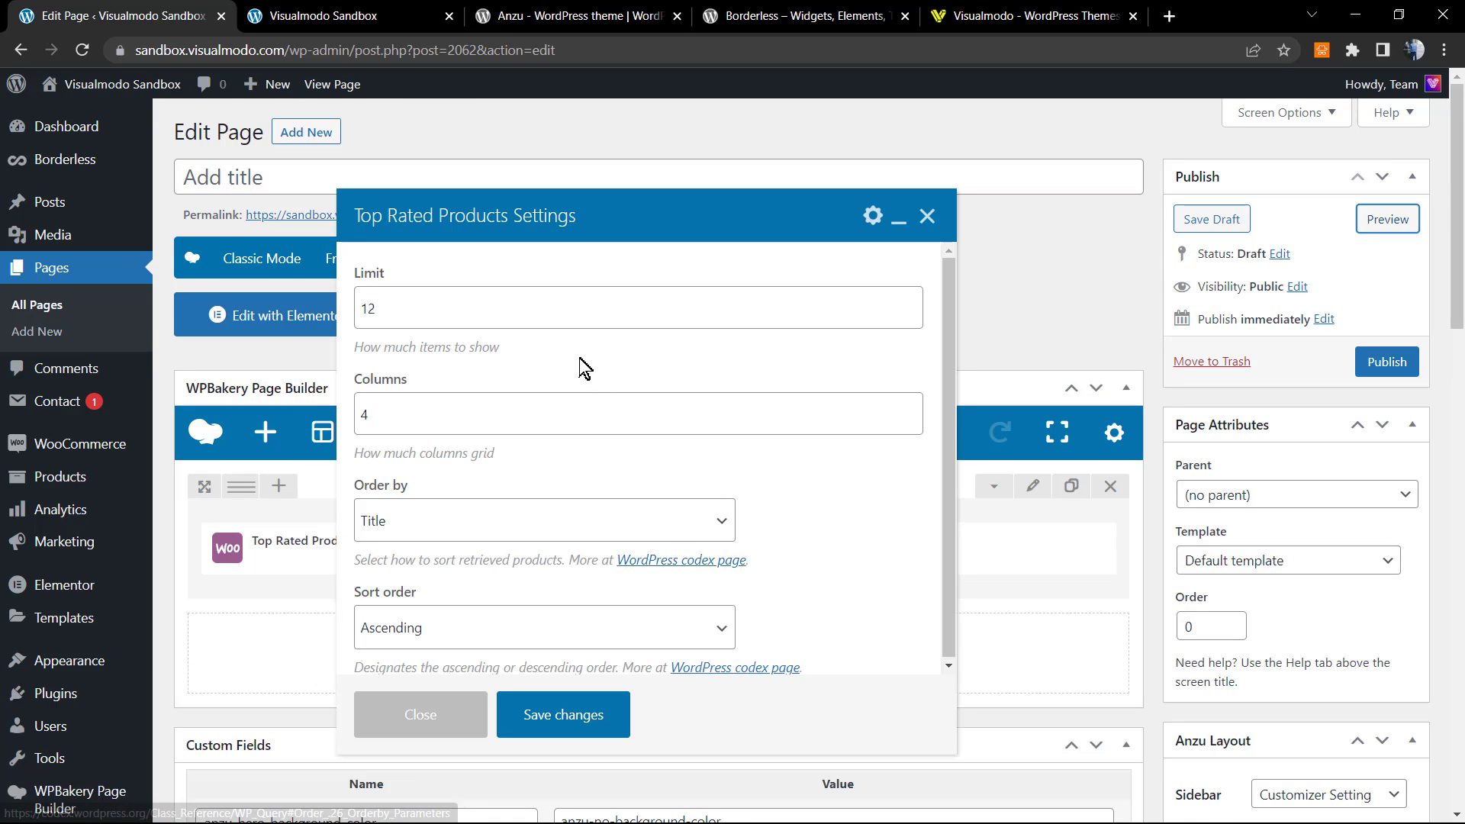
click(553, 429)
scroll(561, 491, down, 1)
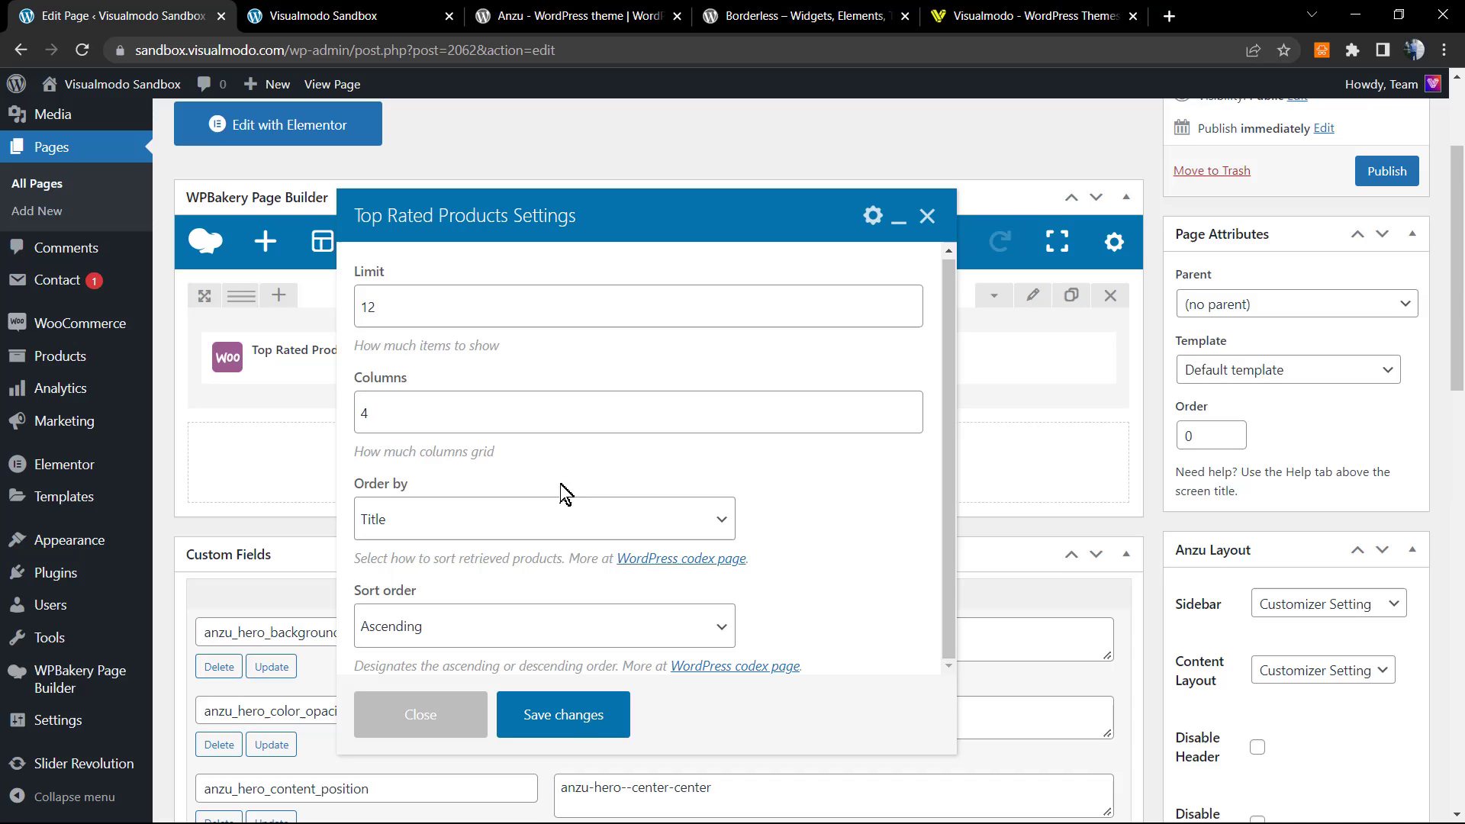
scroll(575, 556, down, 2)
scroll(584, 598, up, 3)
click(448, 714)
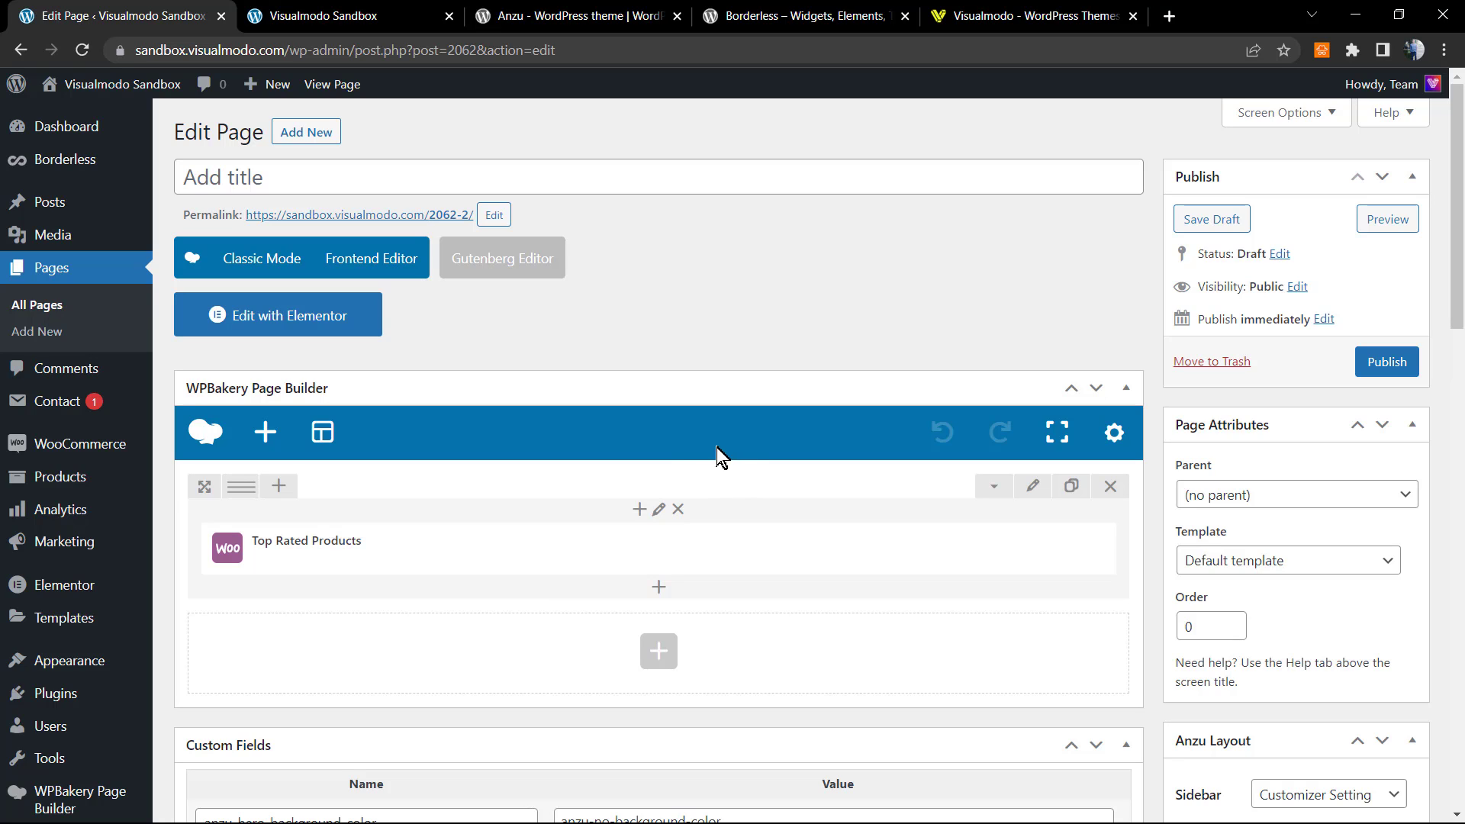
click(457, 23)
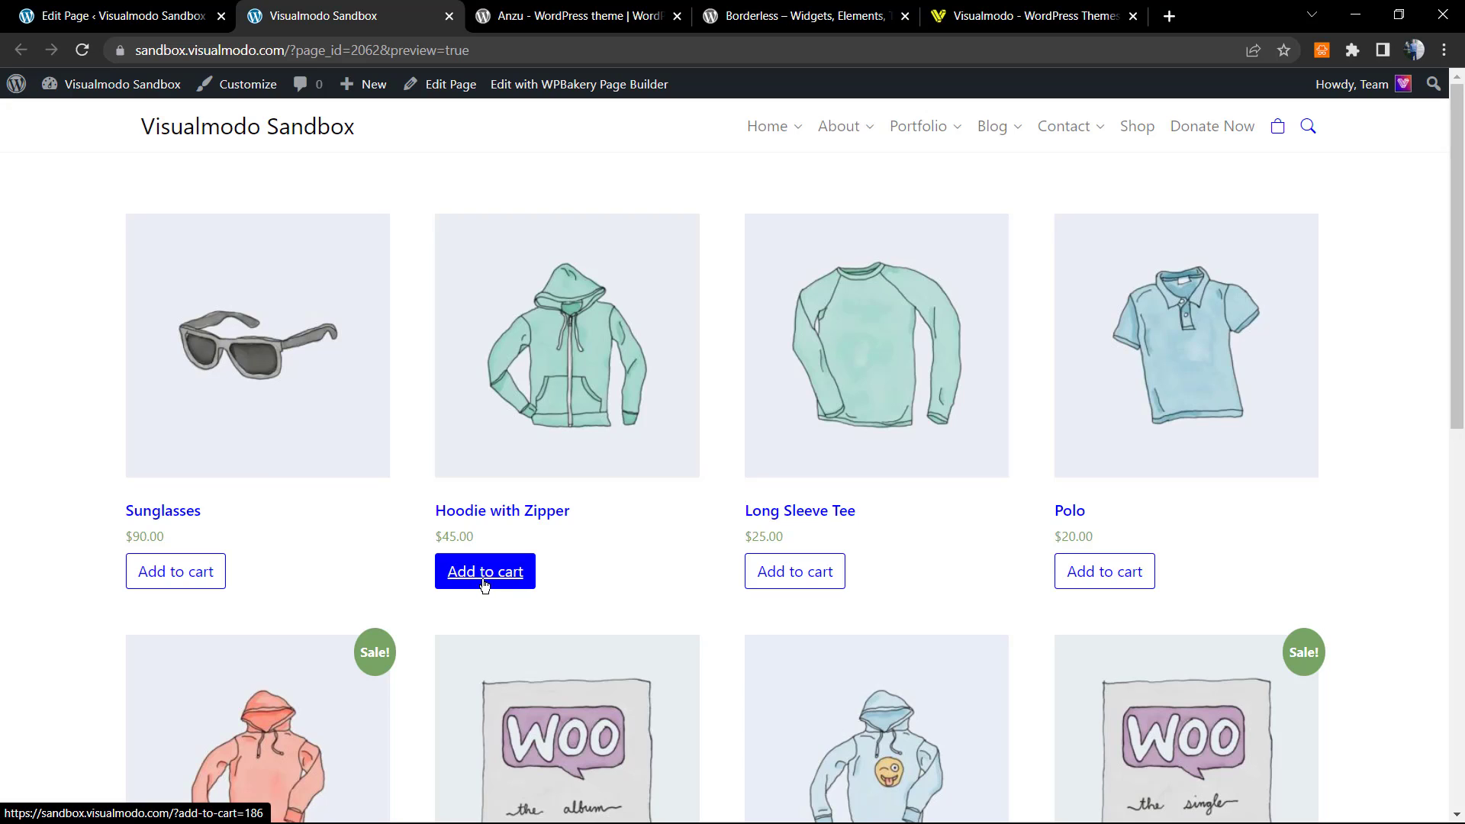
Step: Inspect the Hoodie's Add to cart button and select its div.add-to-cart-container wrapper, zoomed in
right_click(484, 582)
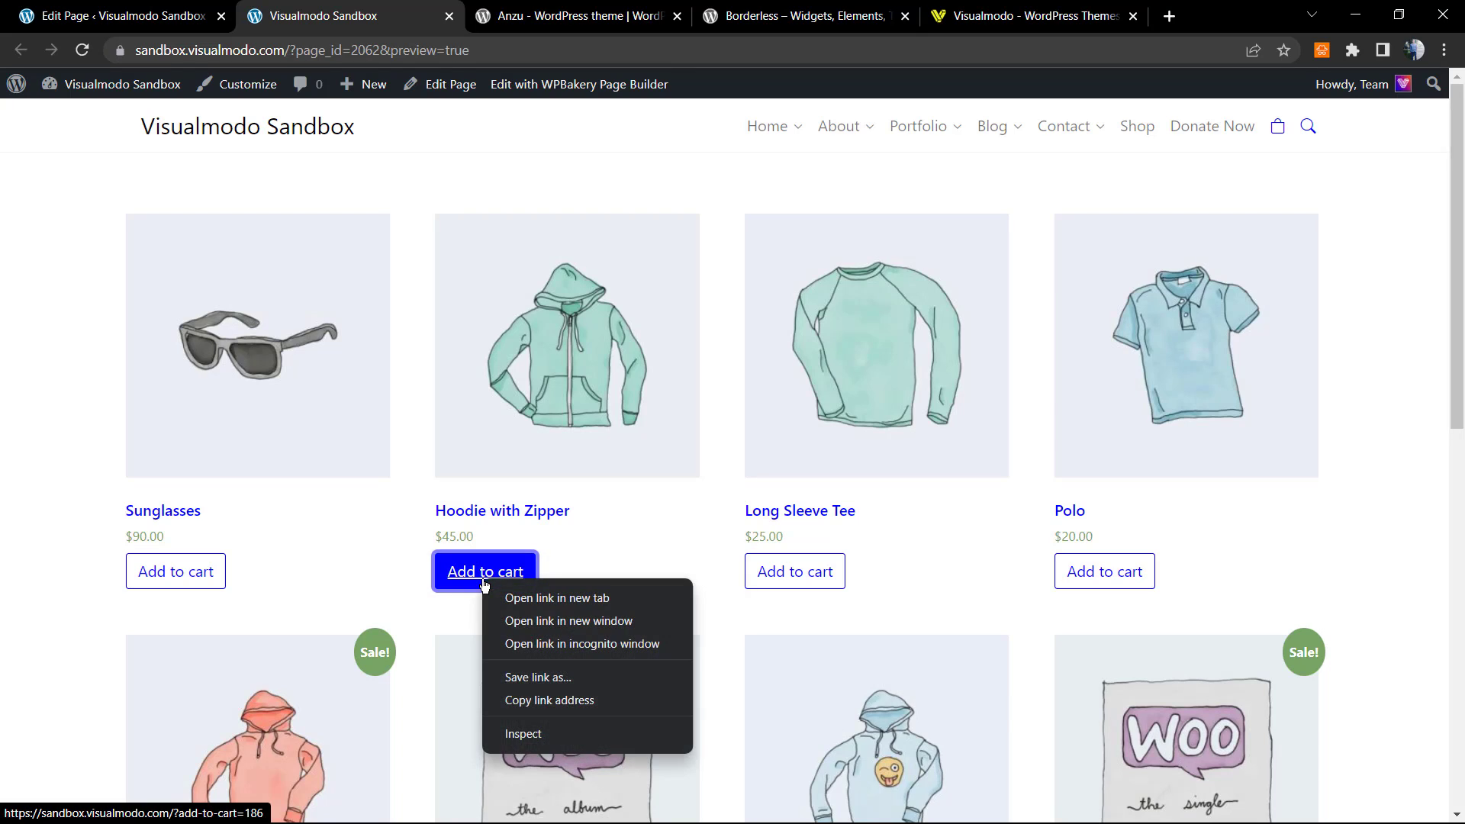
click(549, 734)
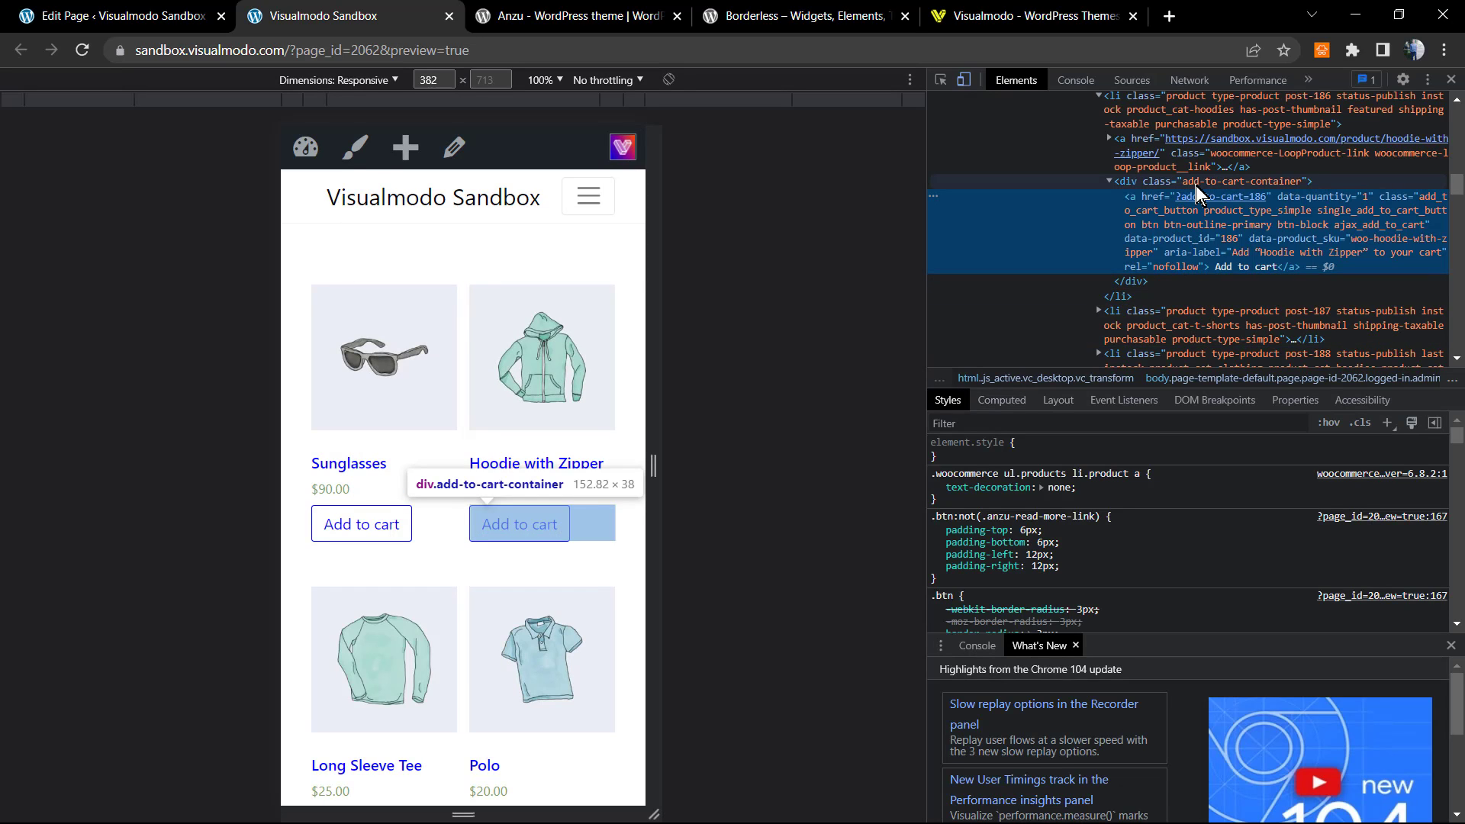
click(1161, 184)
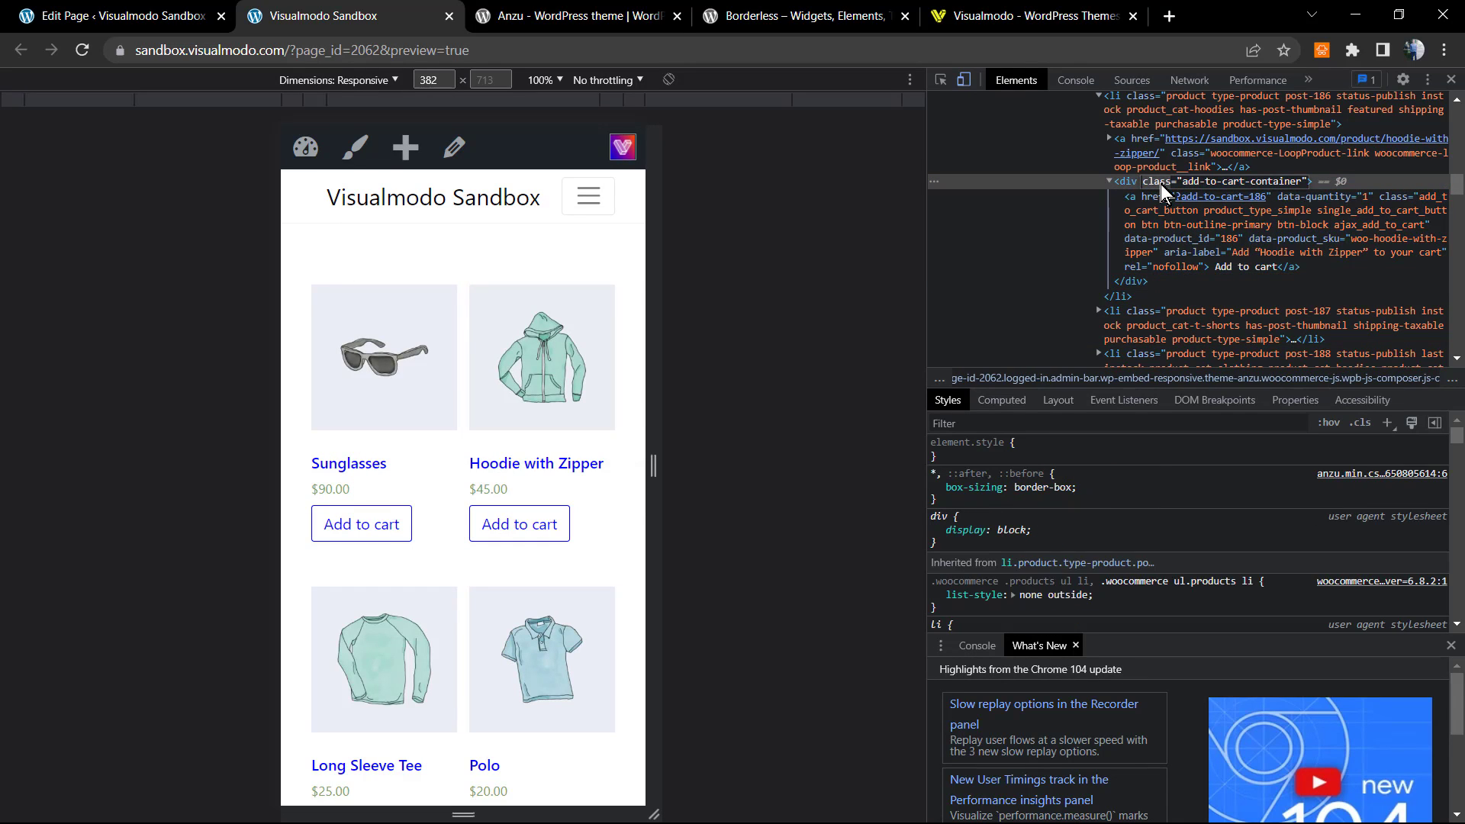
key(ctrl+plus)
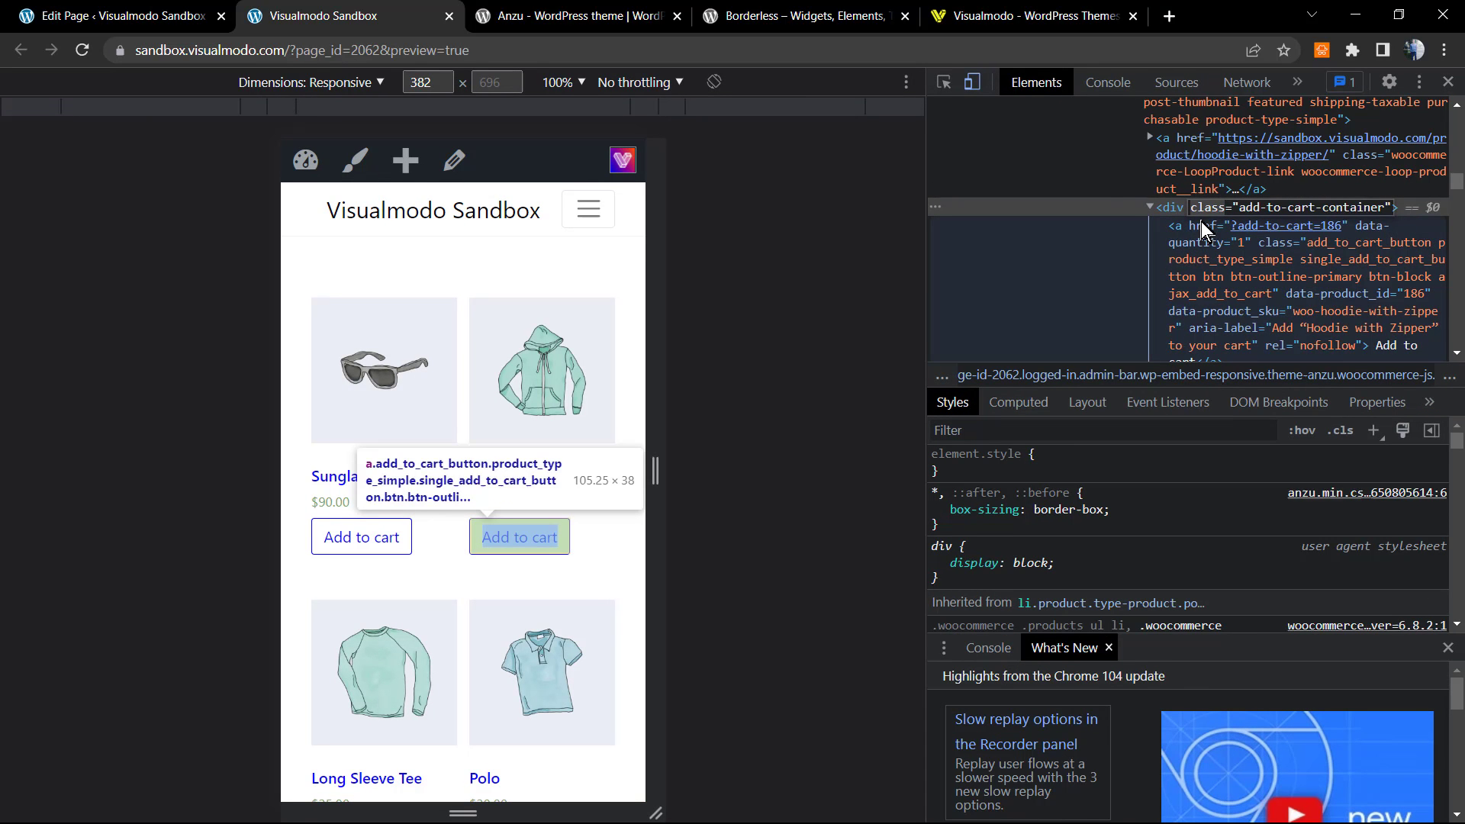
key(ctrl+plus)
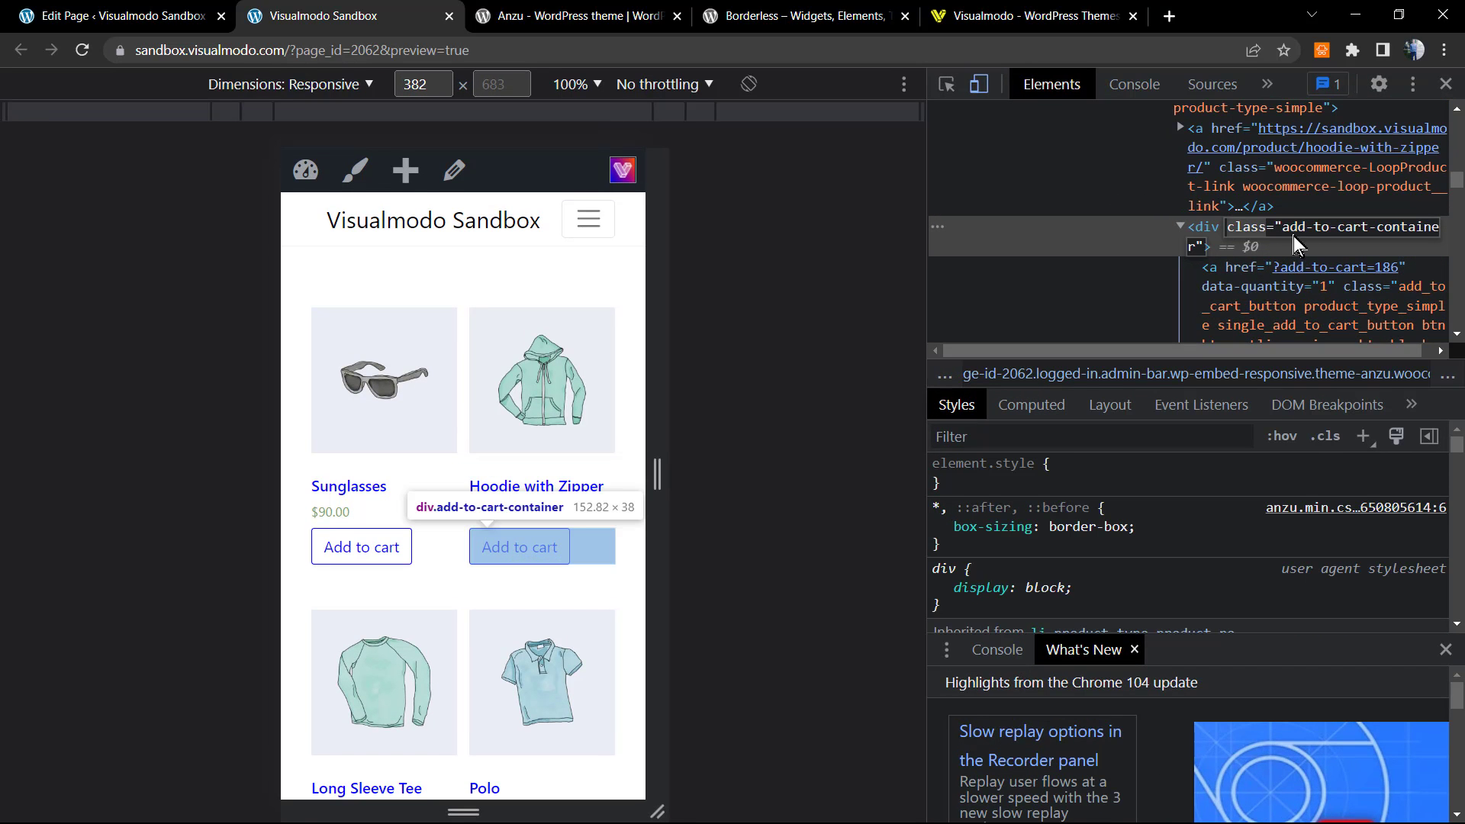
Step: Copy the wrapper's class attribute text, then leave attribute editing
double_click(1316, 227)
key(Left)
key(Left)
key(Home)
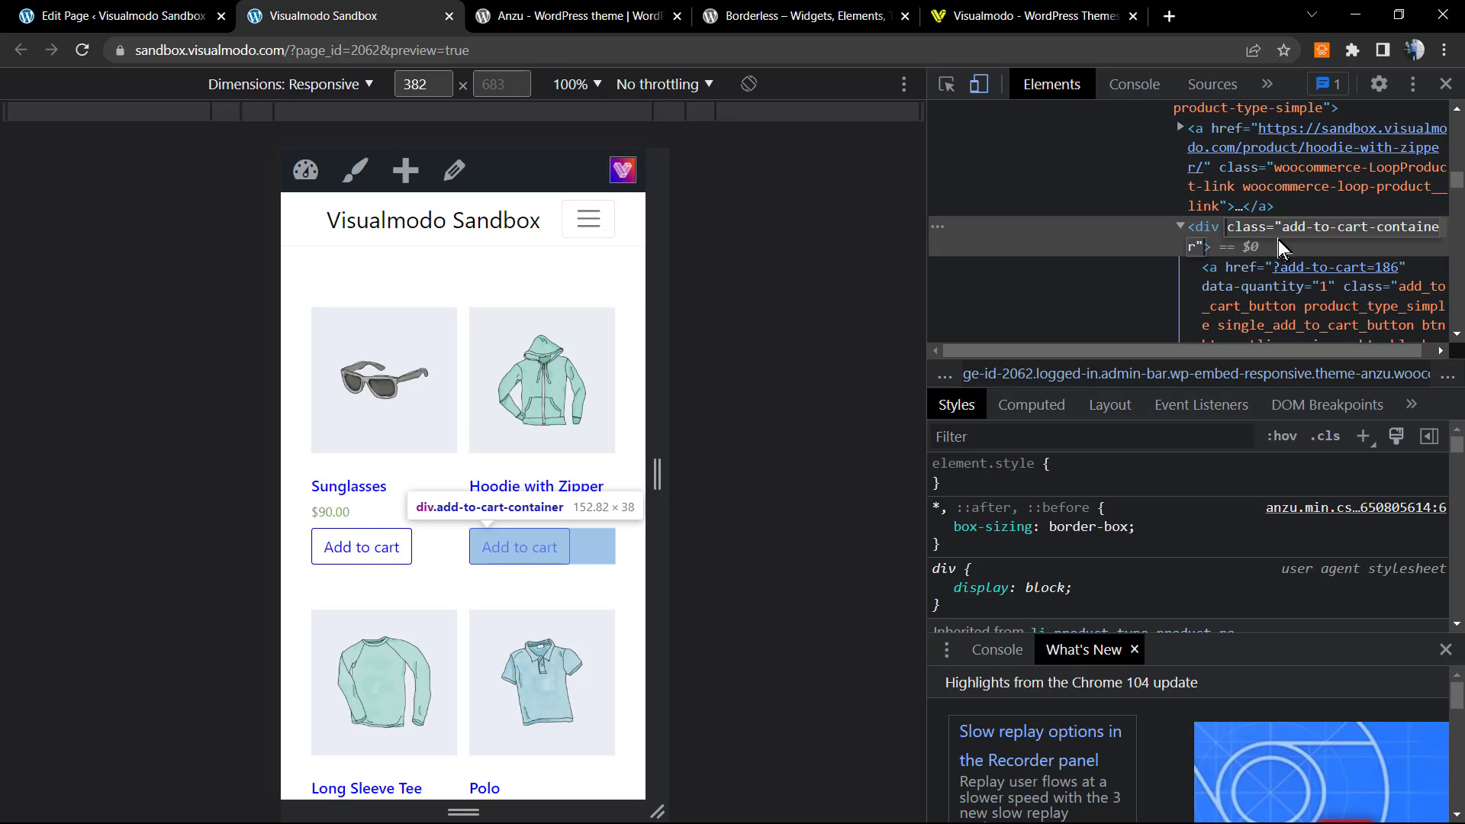
key(Escape)
Step: Close DevTools, check the copied class text in the address bar, and return to the page editor
click(1448, 87)
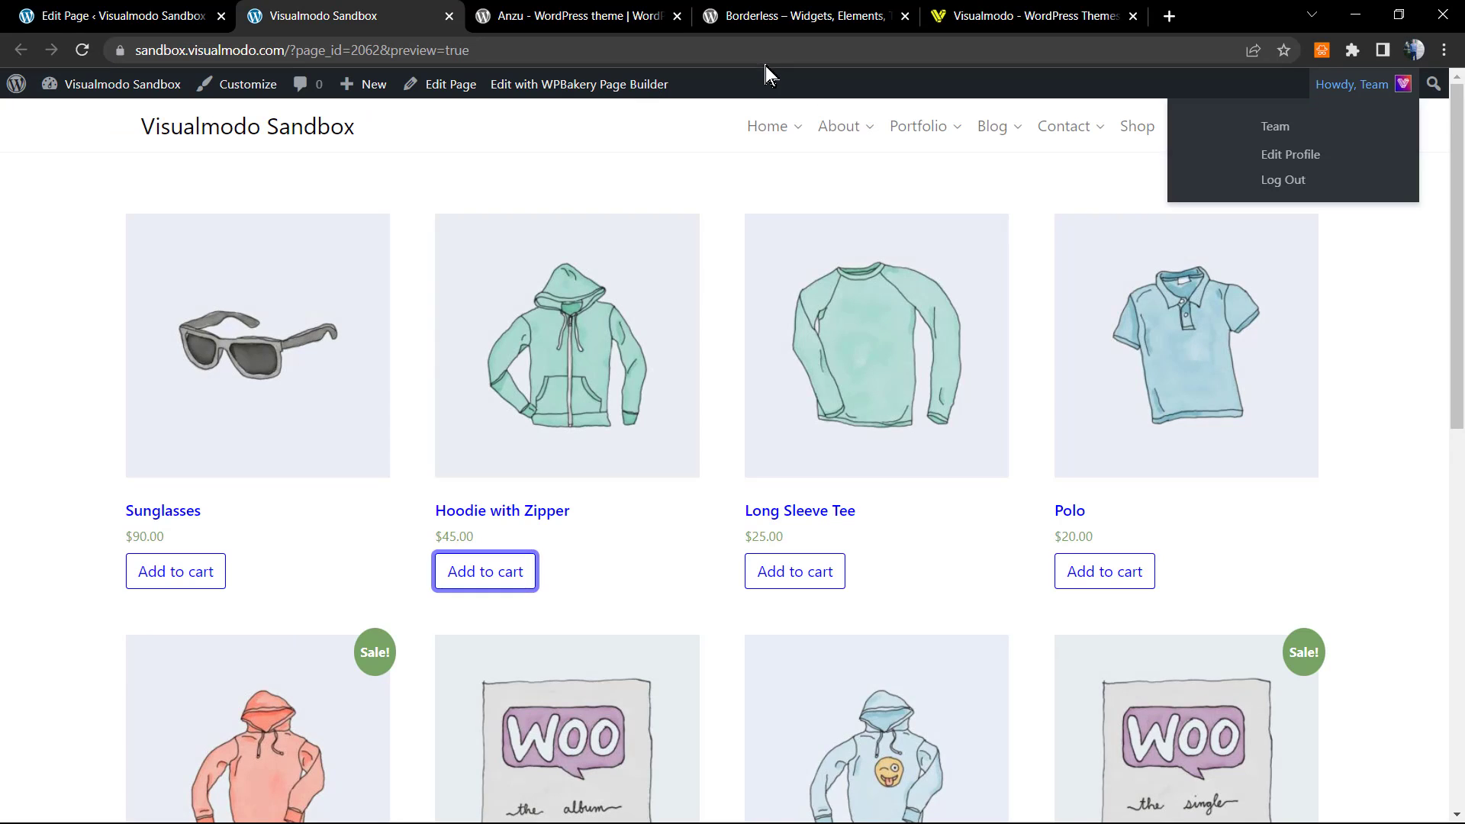
click(744, 52)
text(class="add-to-cart-container")
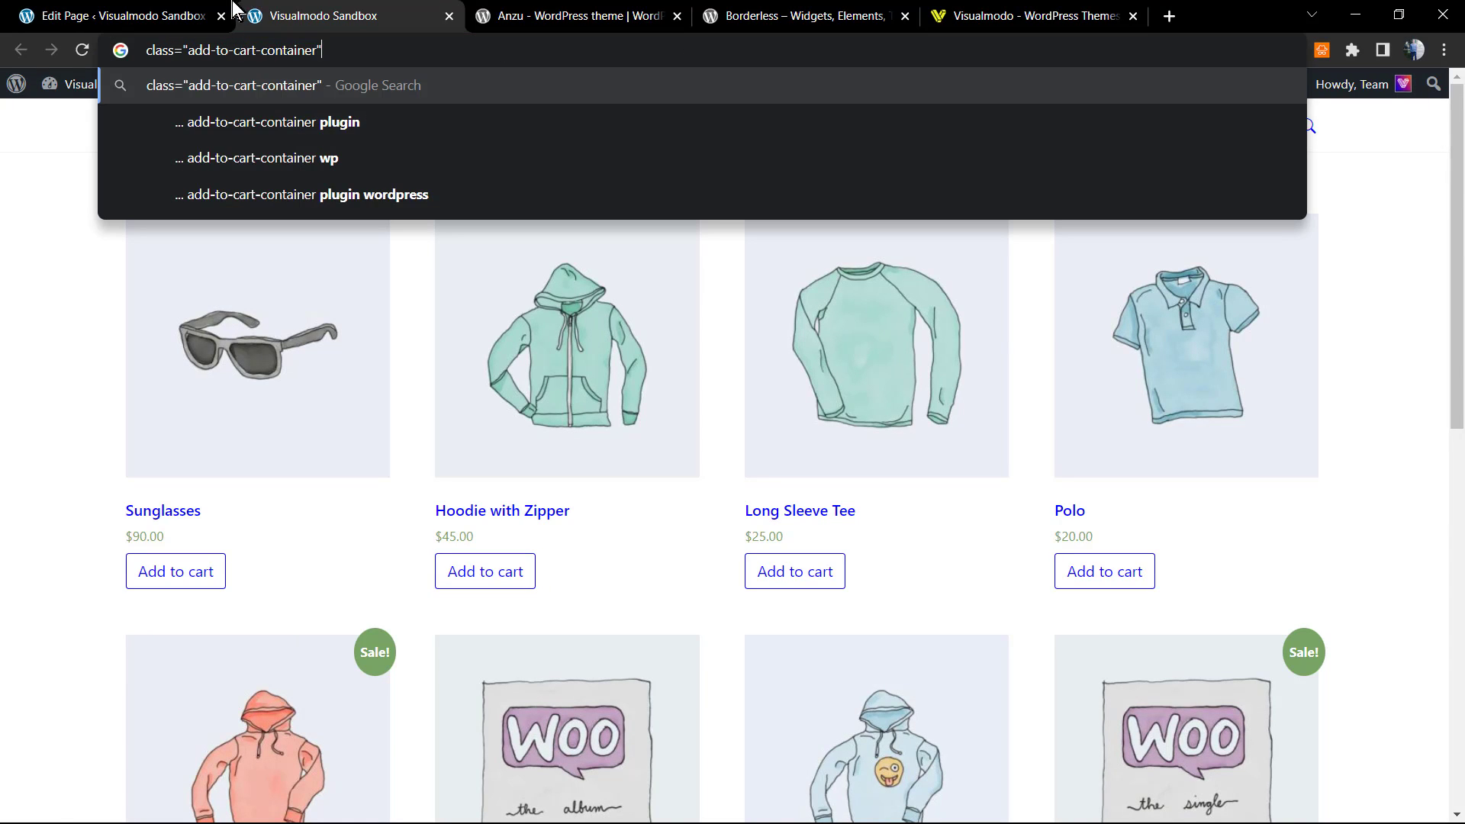
click(167, 14)
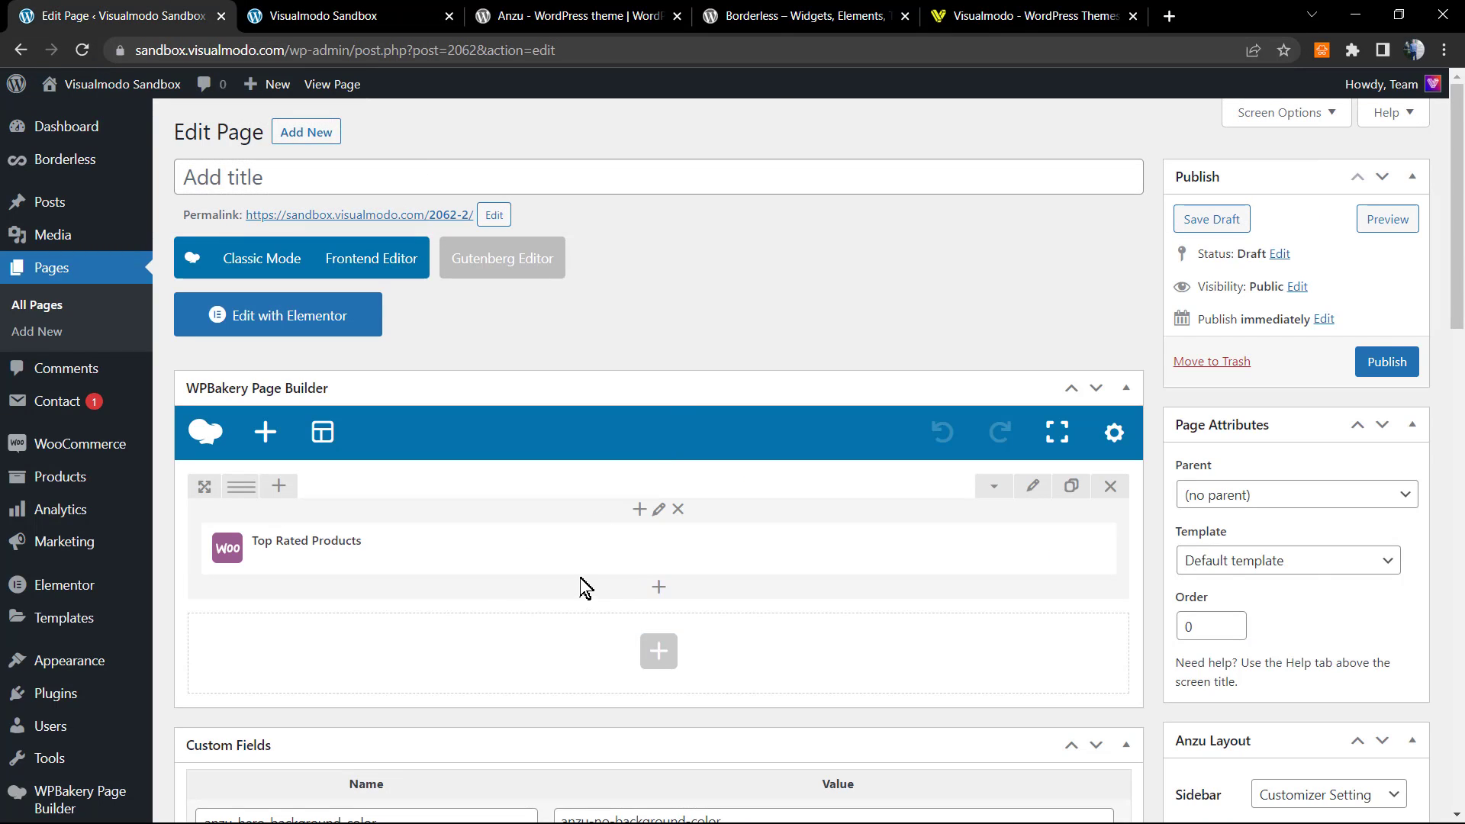
mouse_move(659, 548)
key(ctrl+Tab)
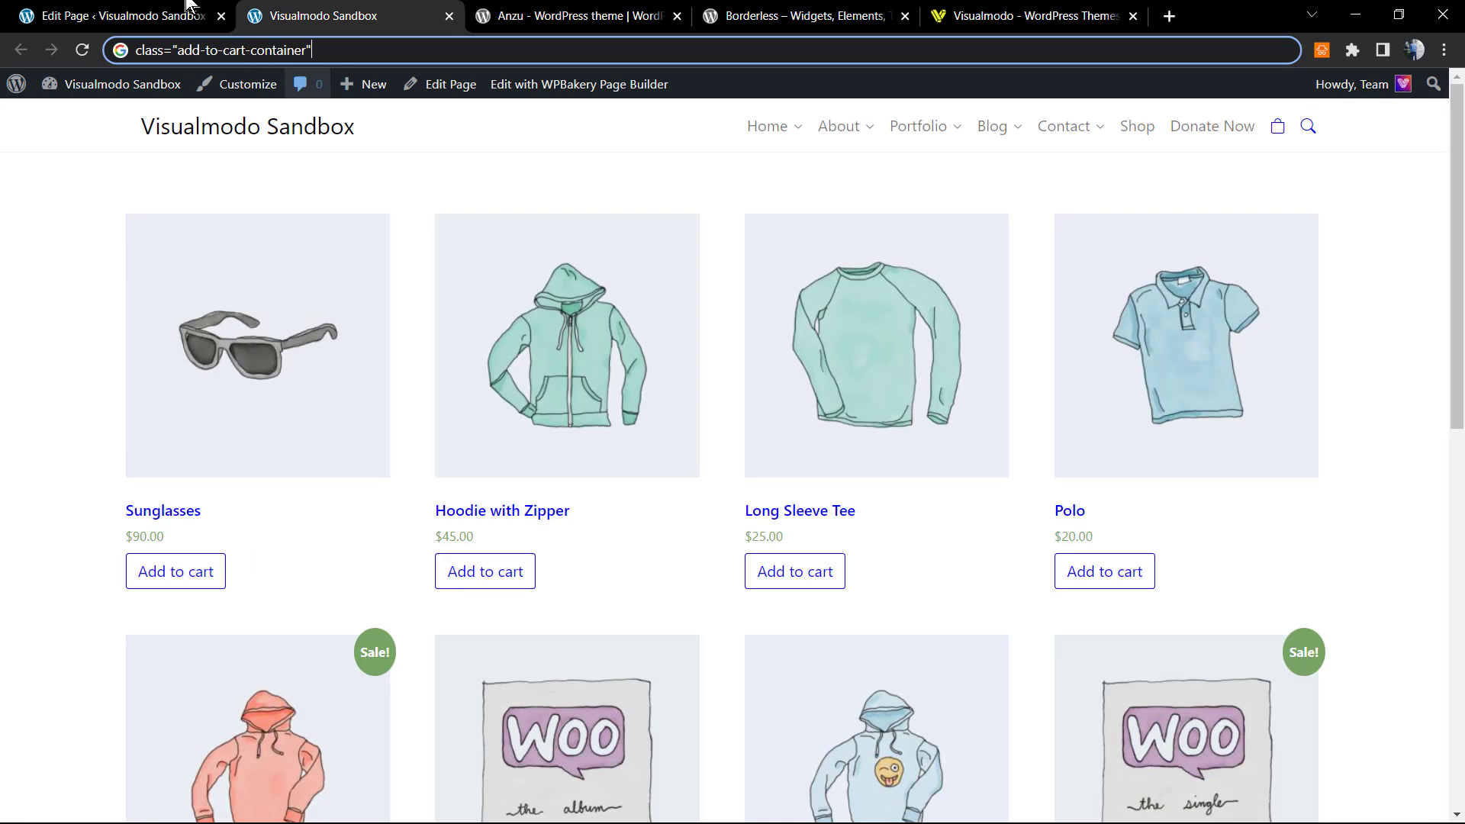
click(188, 15)
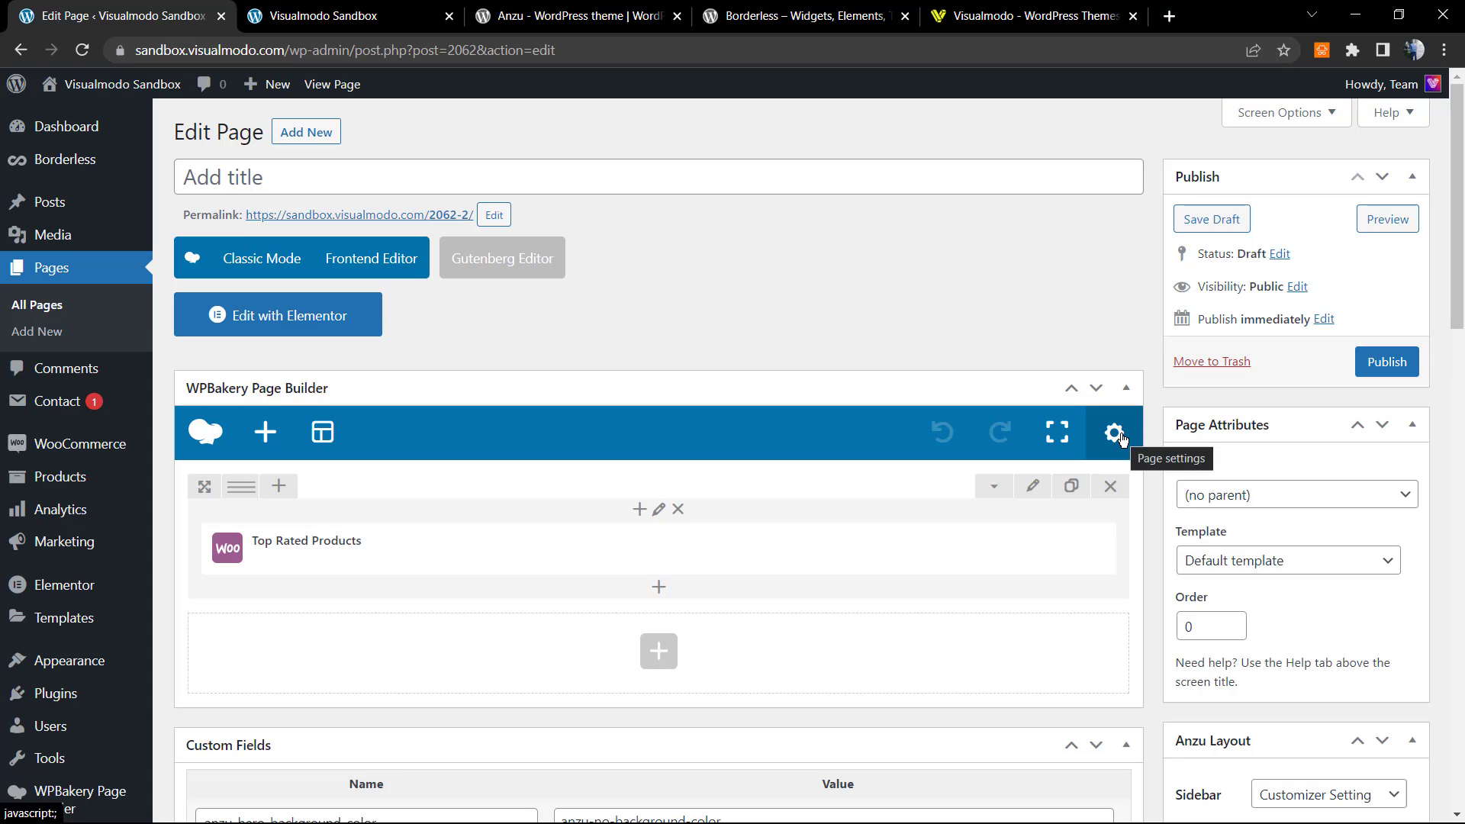
Step: Paste the copied class attribute into the Page Settings Custom CSS box
click(1117, 434)
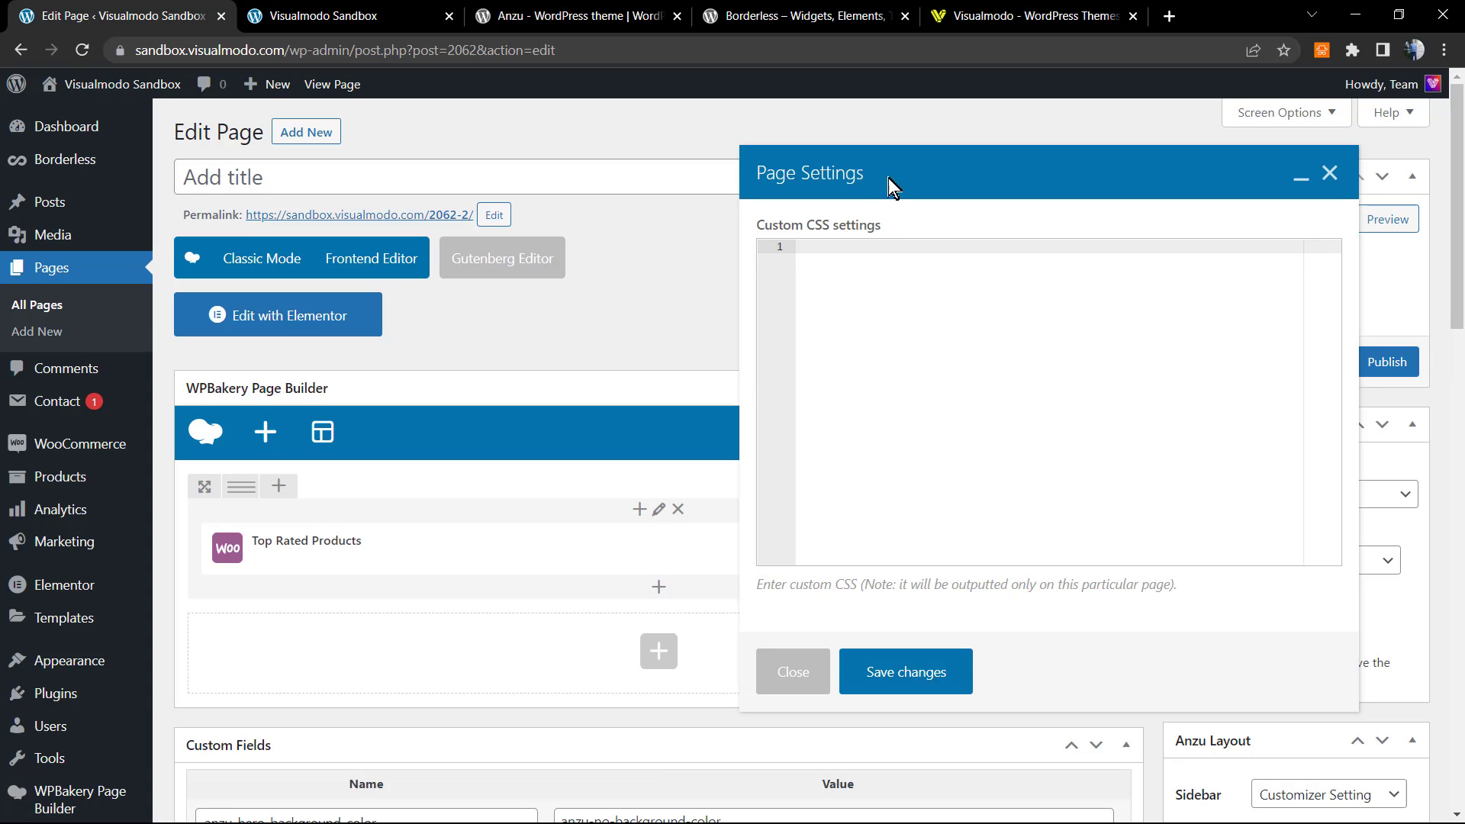
drag(888, 180, 652, 220)
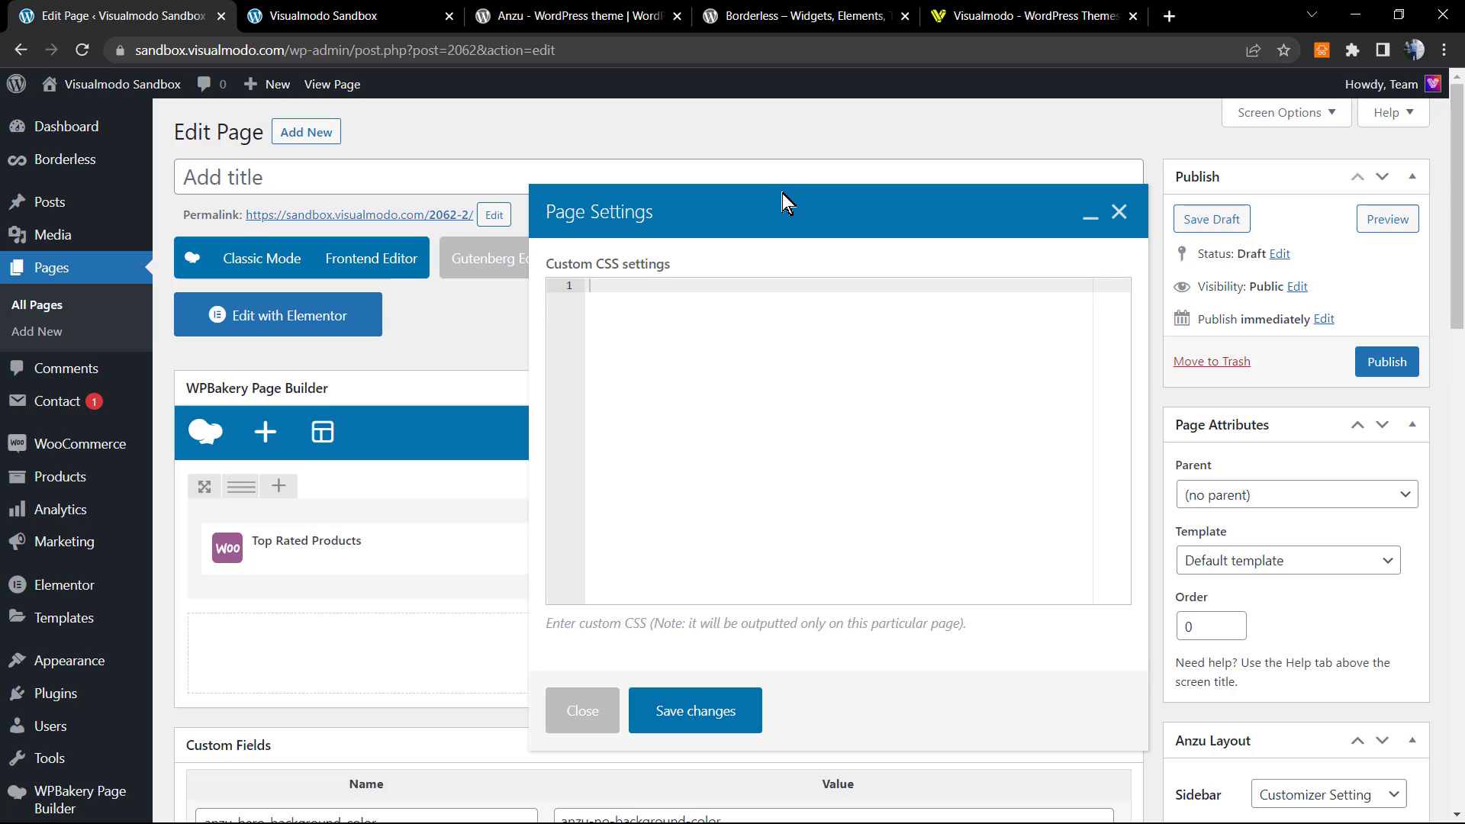
text(class="add-to-cart-container")
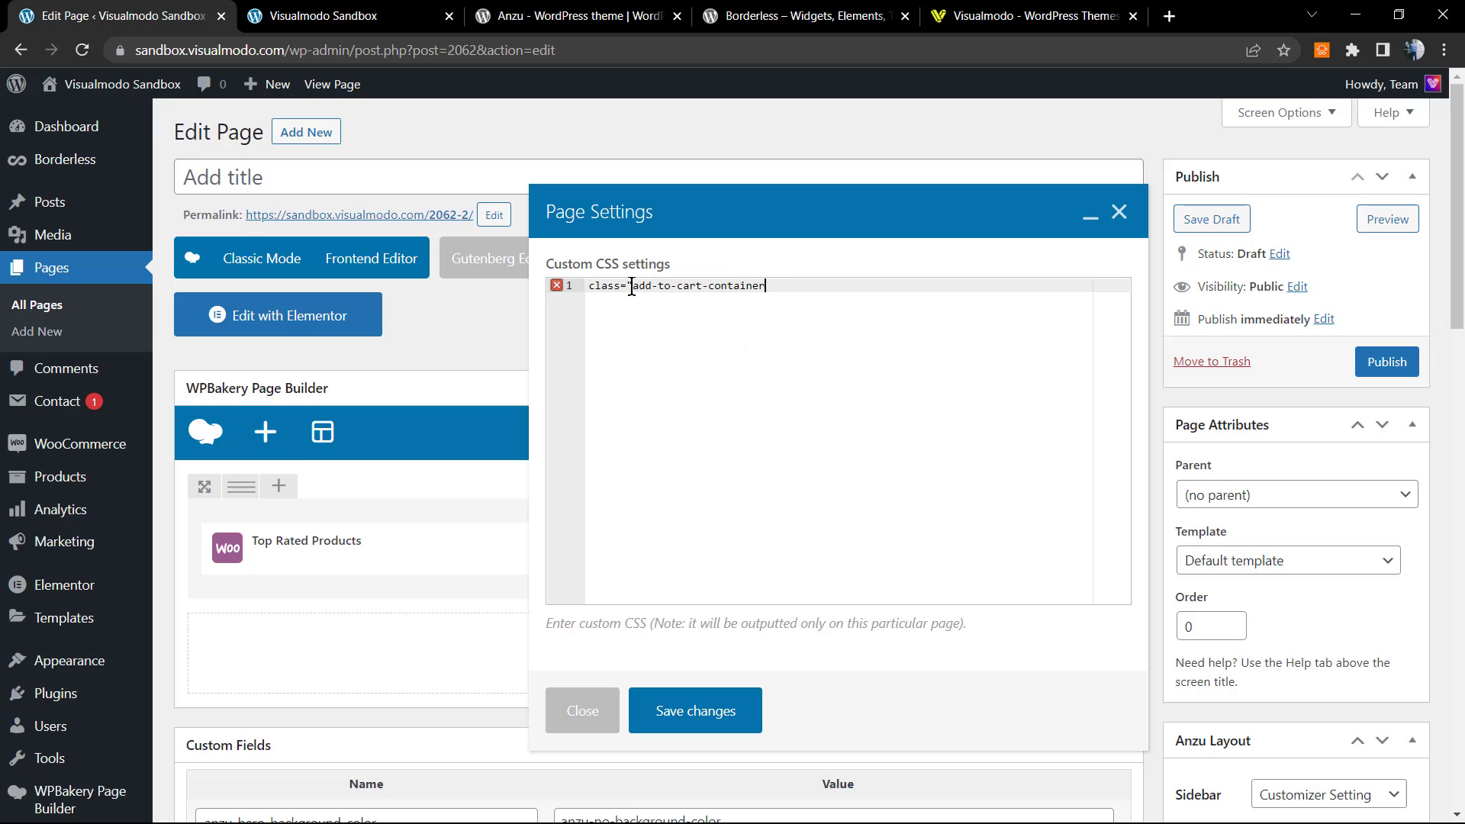
Step: Rewrite it as '.add-to-cart-container { display: none; }' and save the page settings
drag(631, 288, 551, 288)
key(BackSpace)
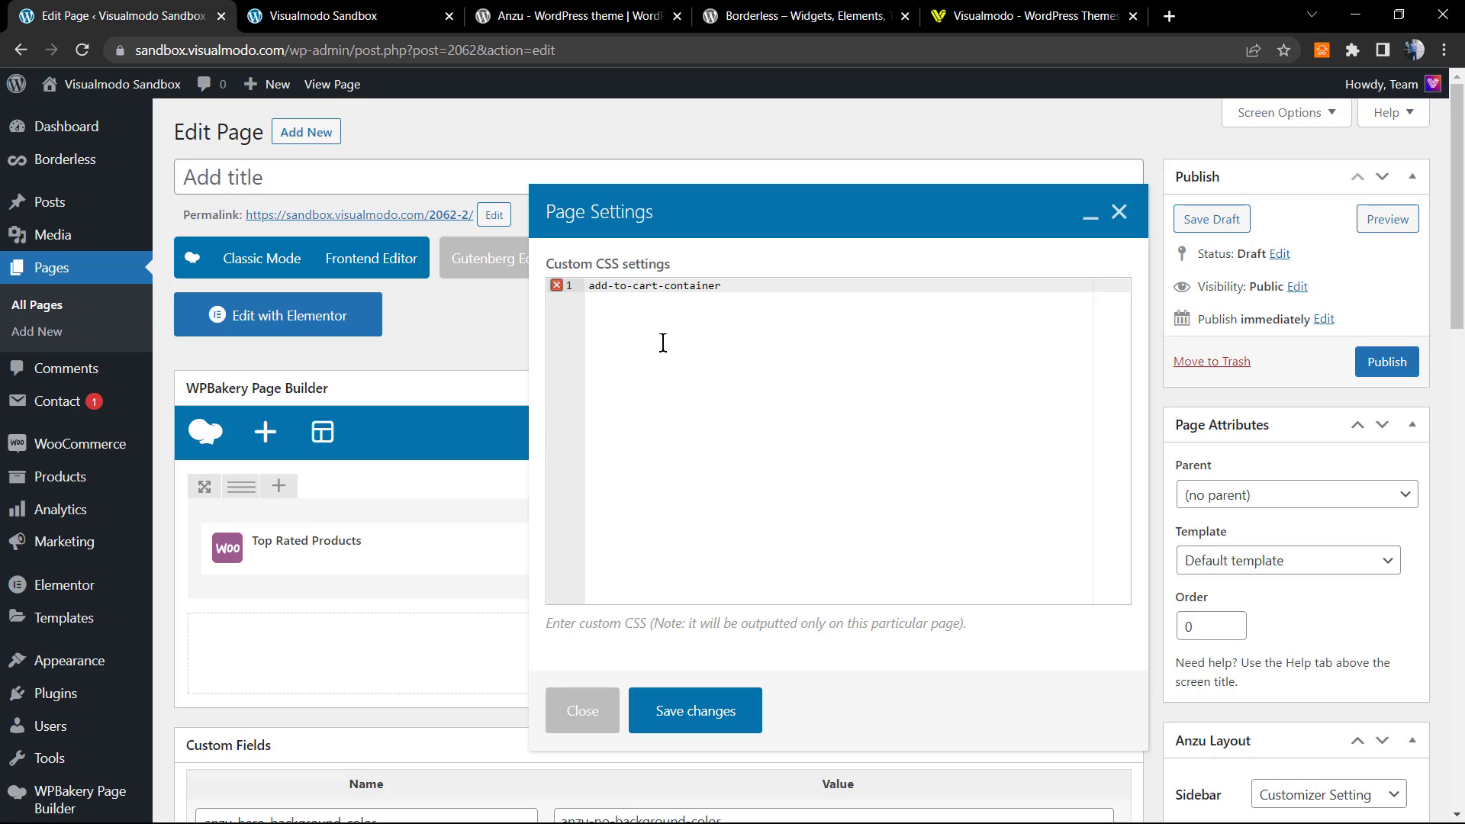
text(;)
key(BackSpace)
text(.)
click(812, 284)
key(Return)
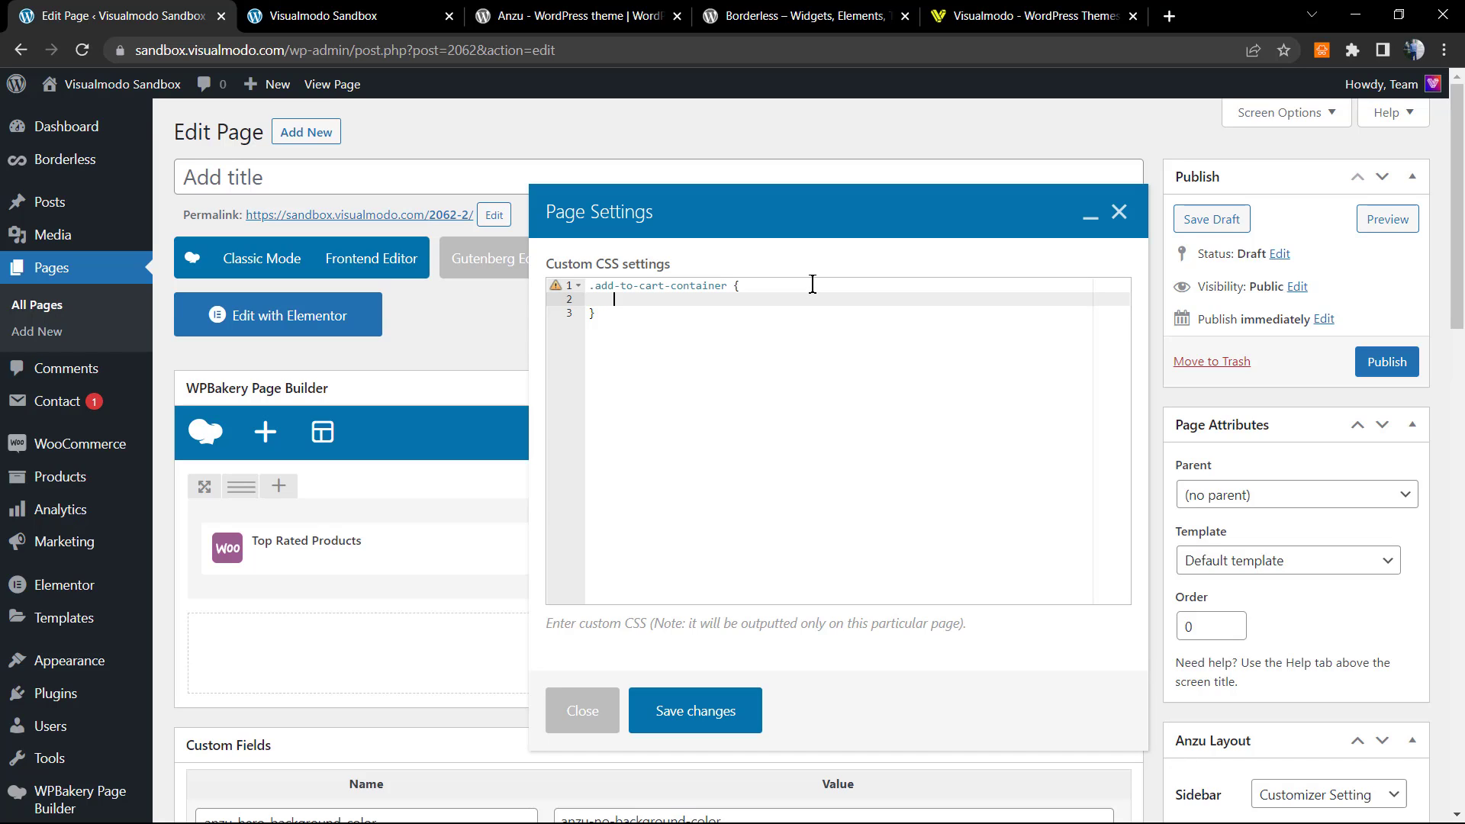
text(display)
text(none;)
click(738, 707)
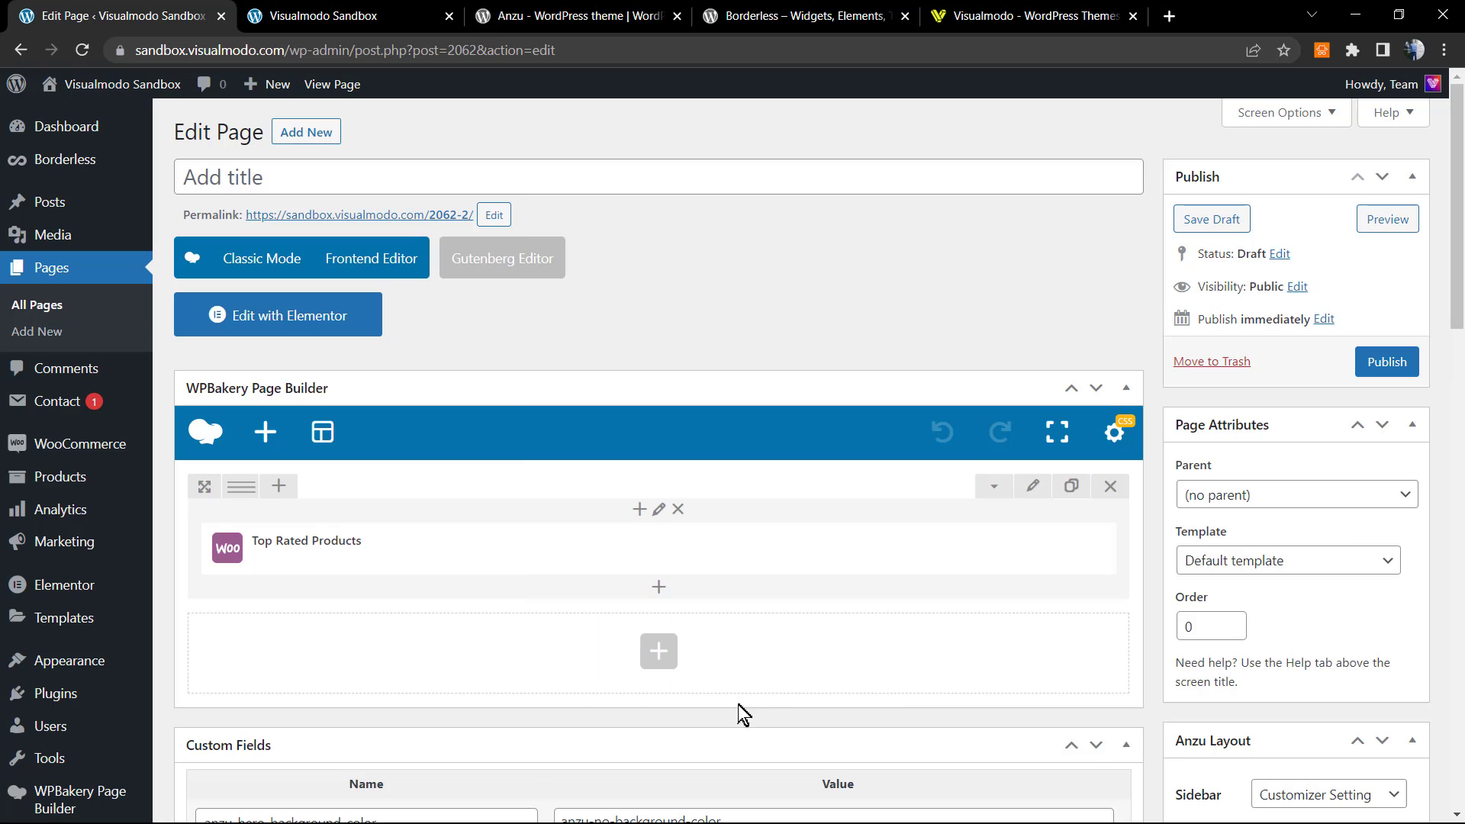
Step: Preview the shop page, then reopen Page Settings and select the entire hiding CSS rule
click(1374, 220)
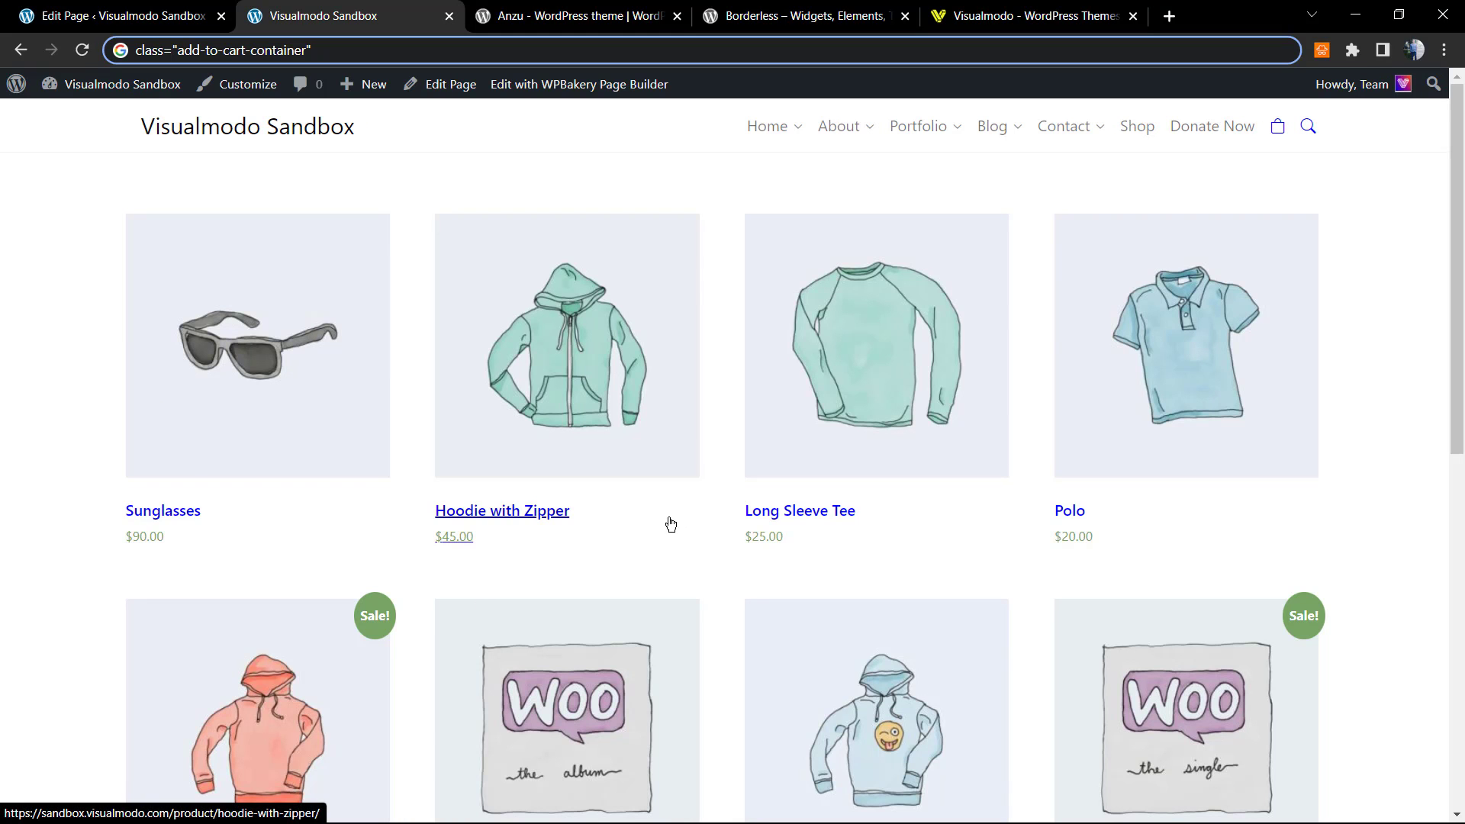
click(195, 14)
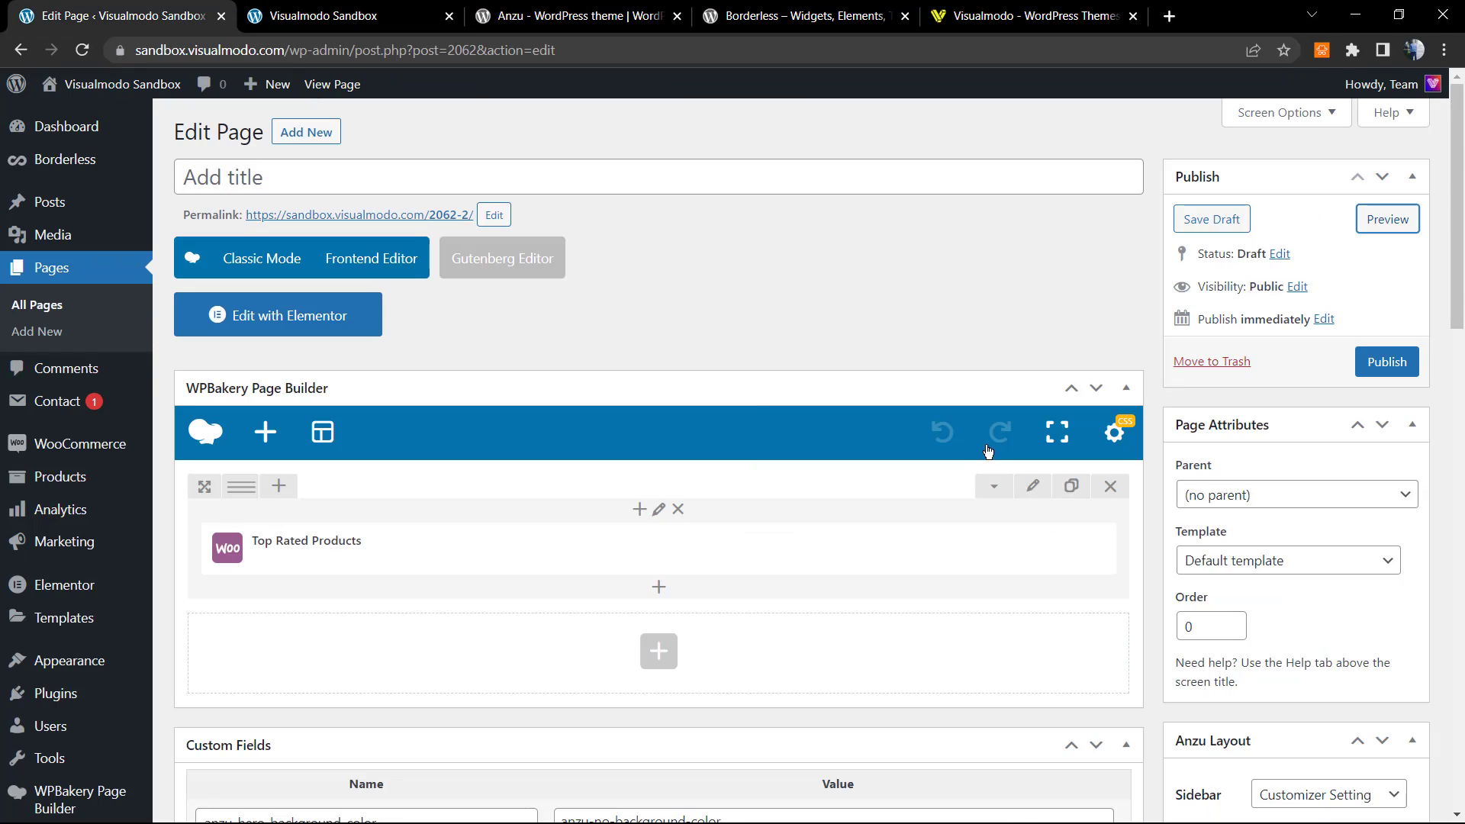
click(1116, 434)
key(ctrl+a)
key(ctrl+c)
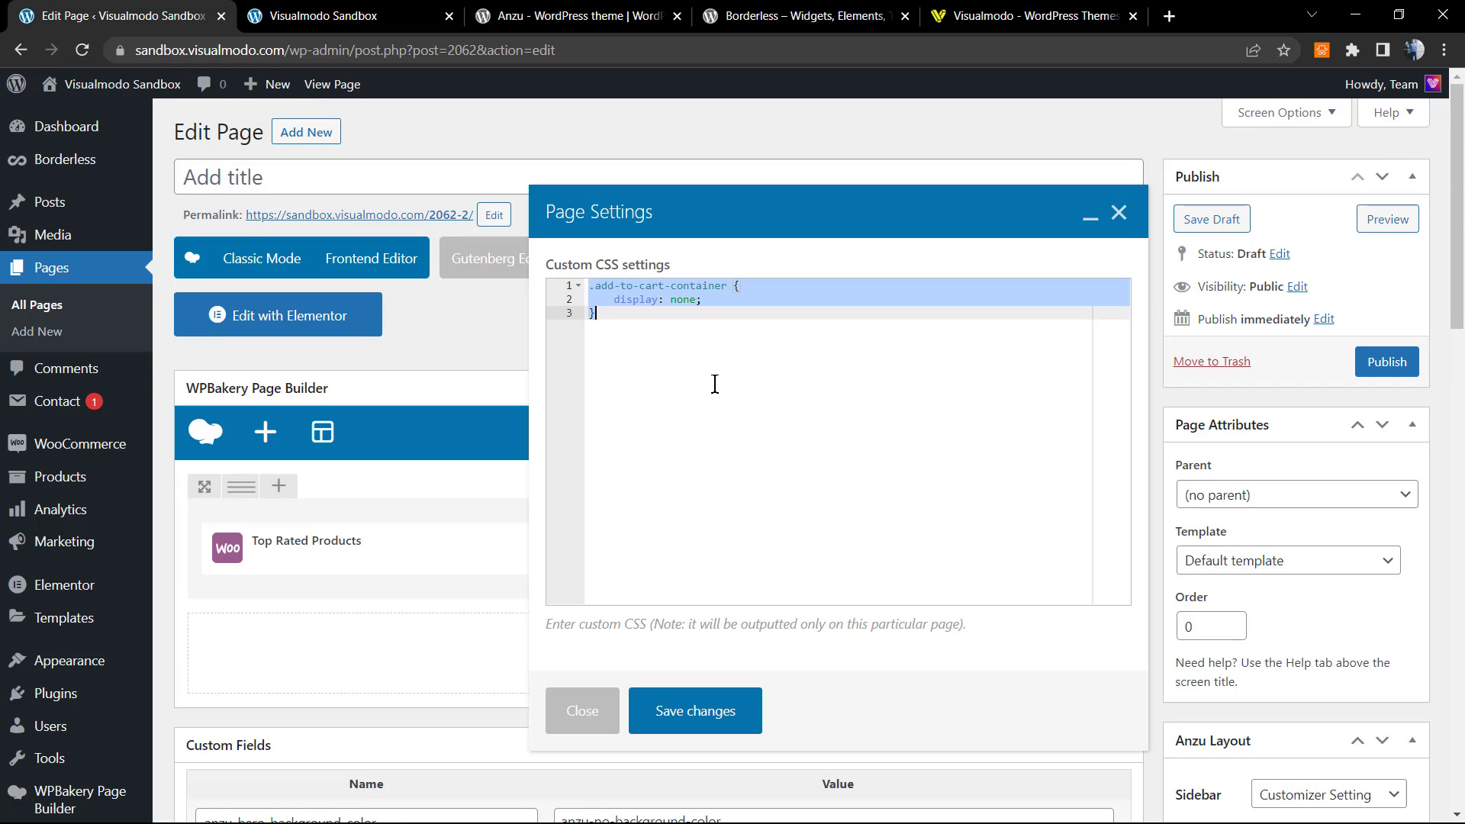
click(676, 691)
scroll(243, 612, down, 2)
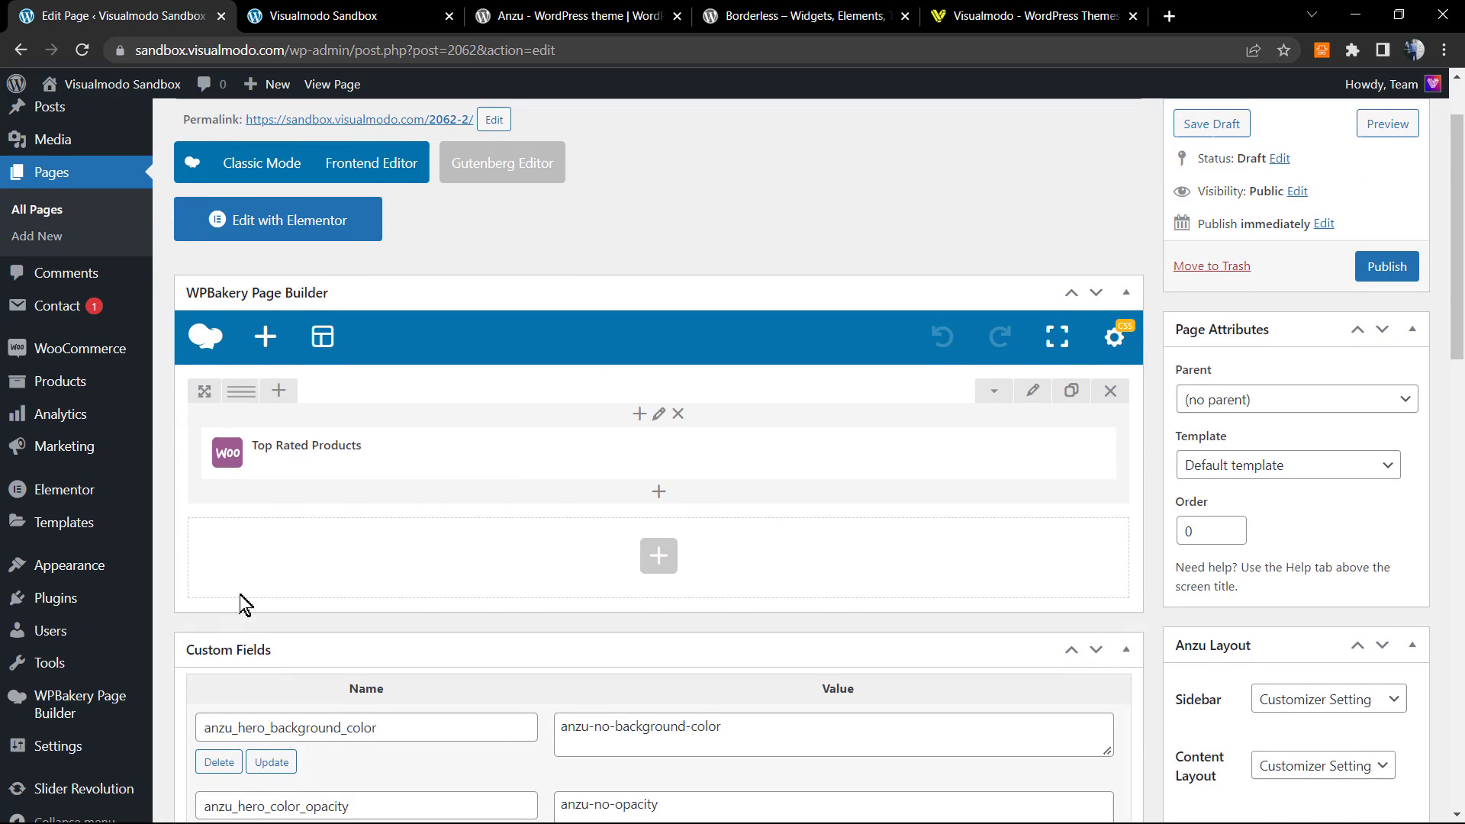
scroll(253, 601, up, 2)
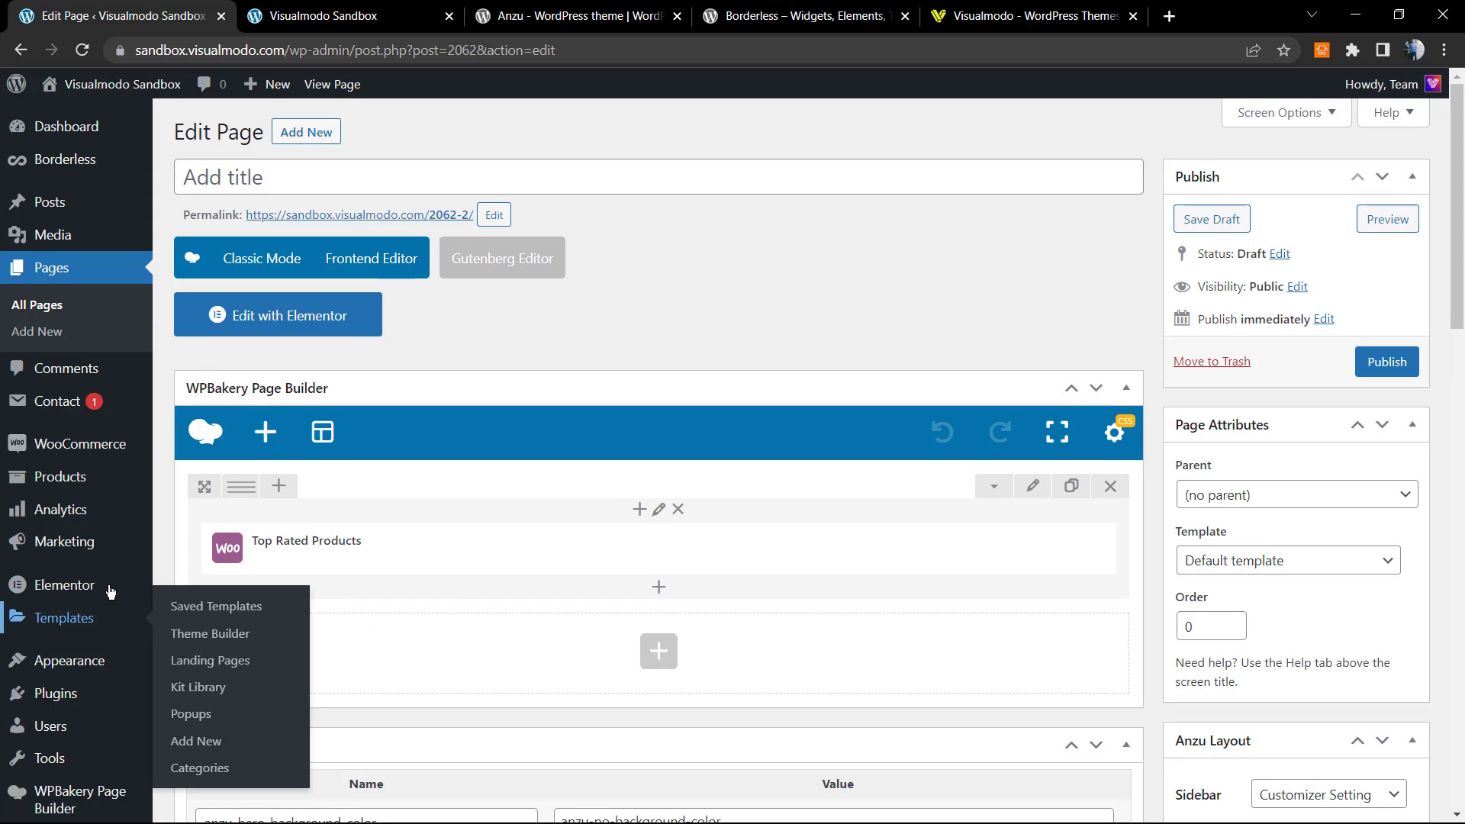
scroll(103, 597, down, 1)
scroll(115, 550, up, 1)
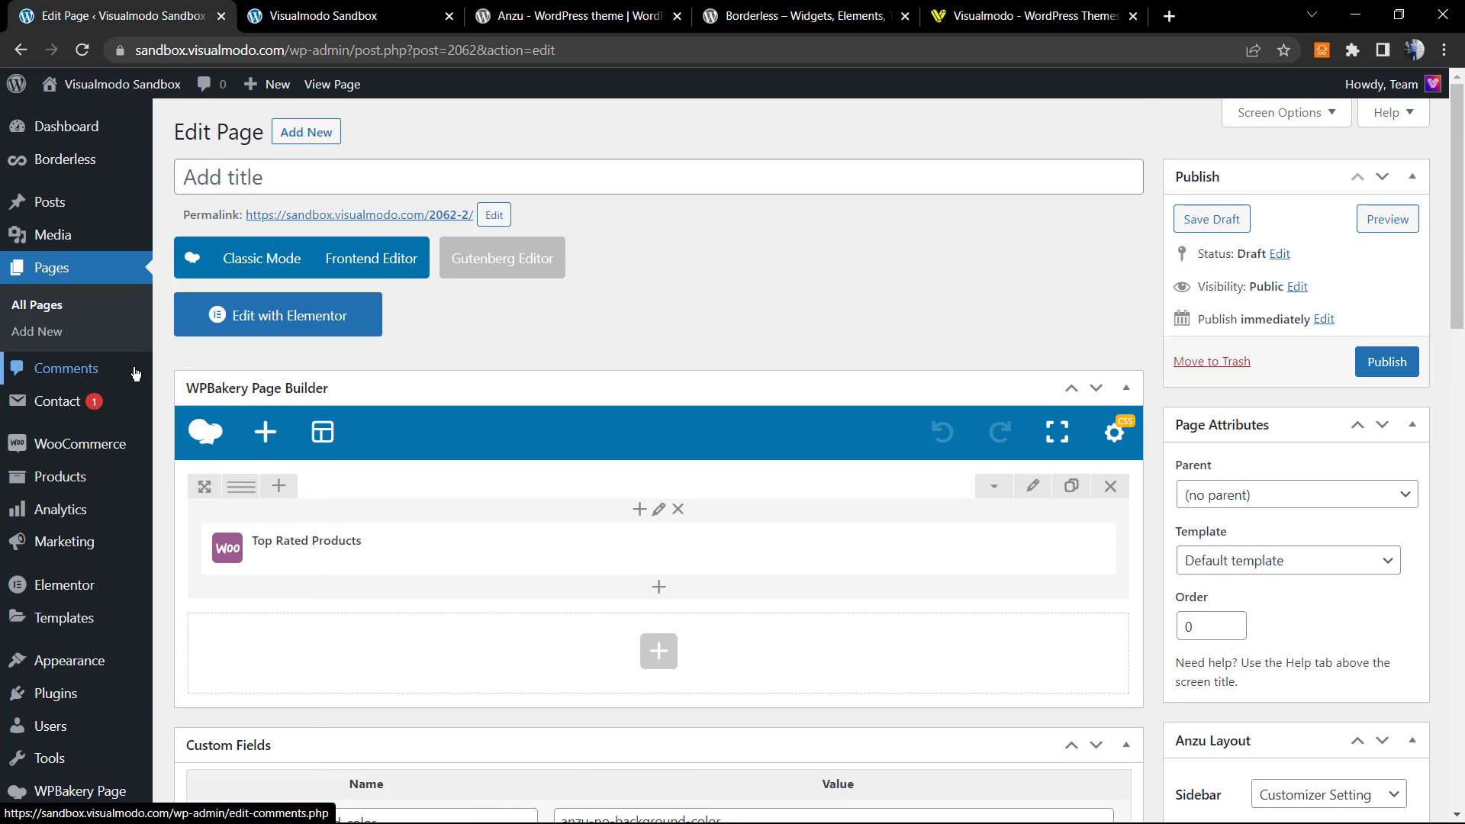
scroll(112, 511, down, 1)
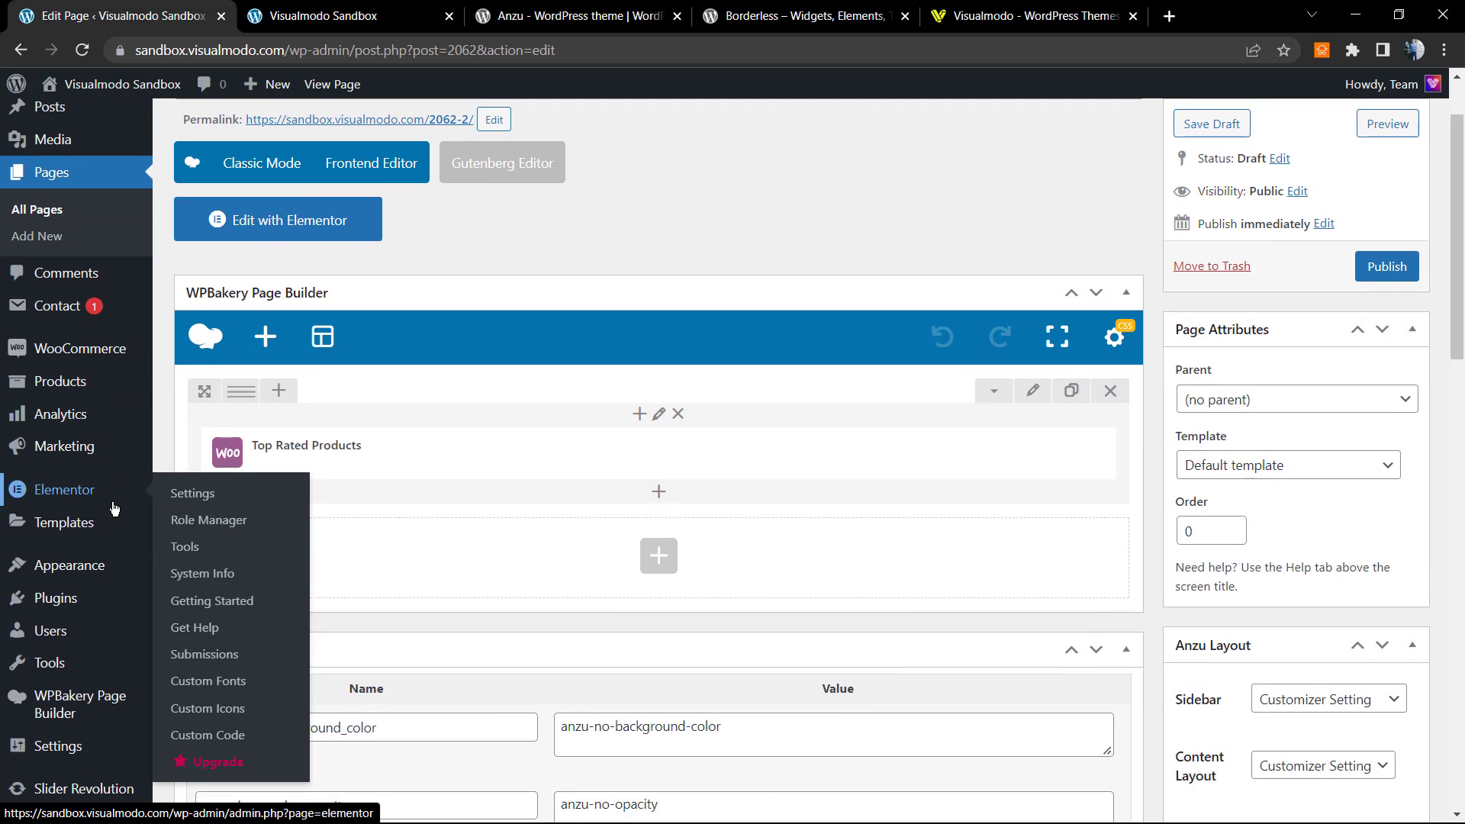
mouse_move(80, 791)
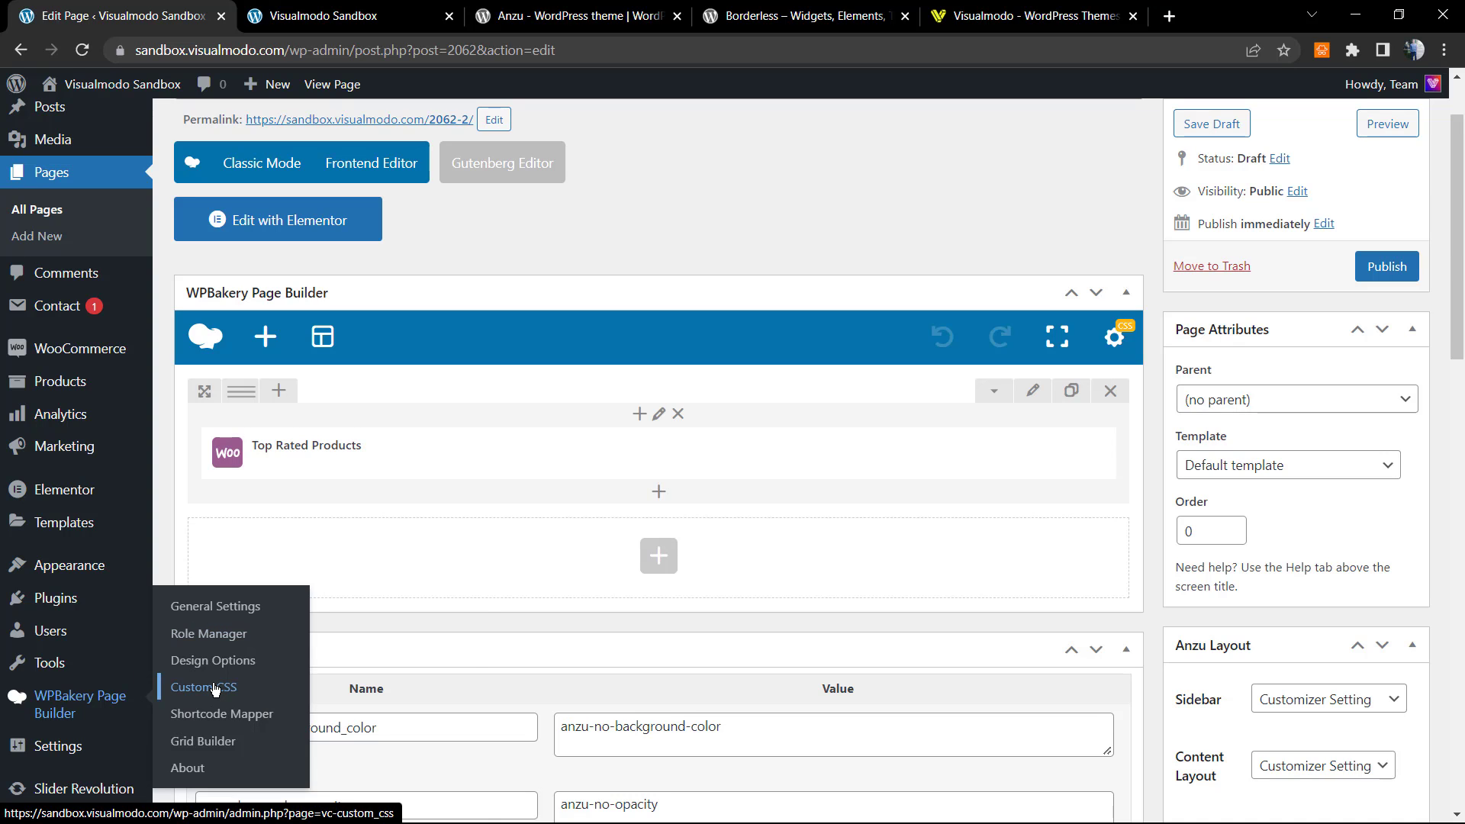
Step: Paste and save the '.add-to-cart-container { display: none; }' rule in WPBakery's site-wide Custom CSS
click(215, 689)
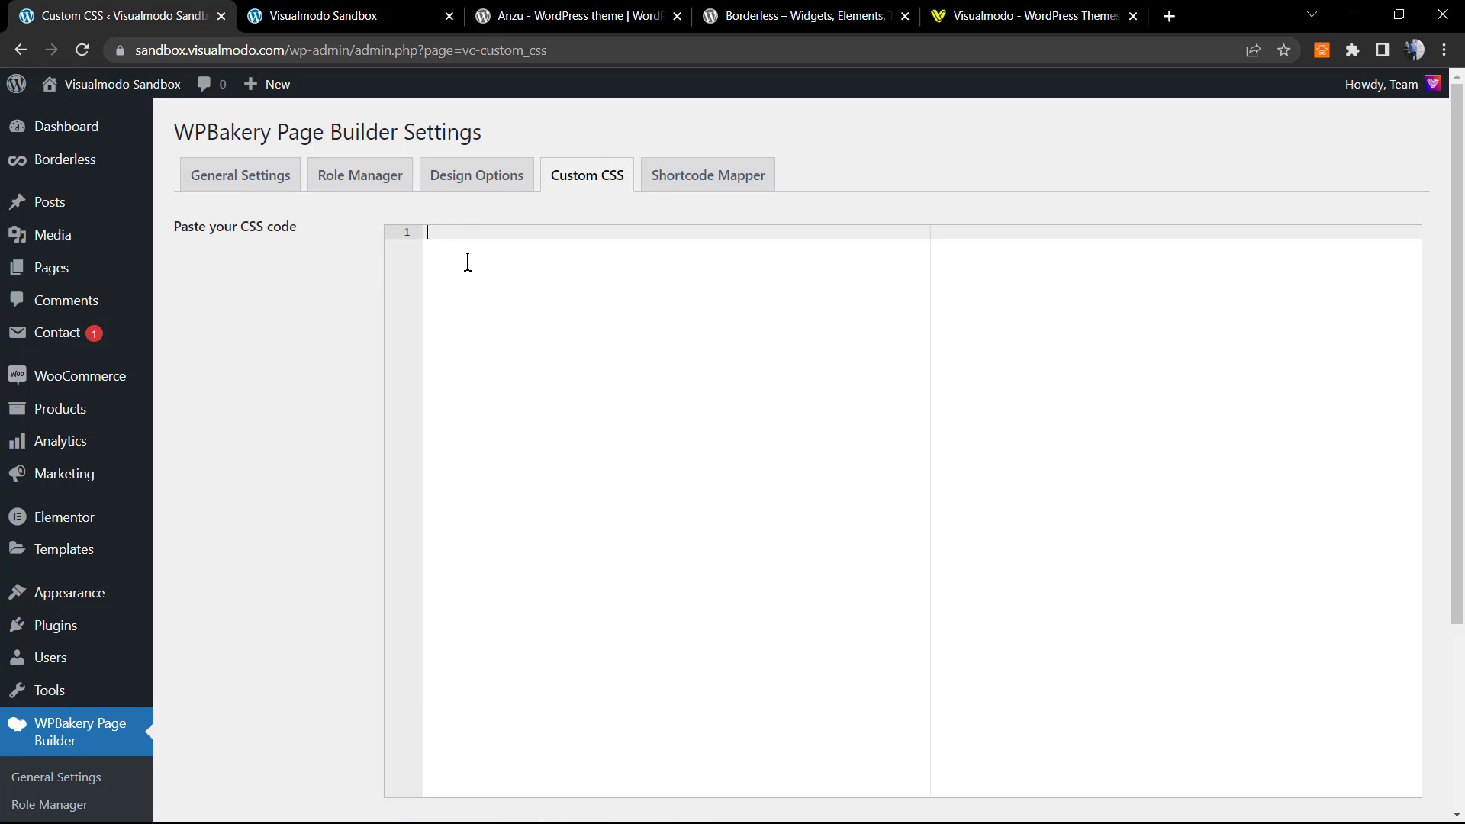
key(ctrl+v)
scroll(551, 392, down, 3)
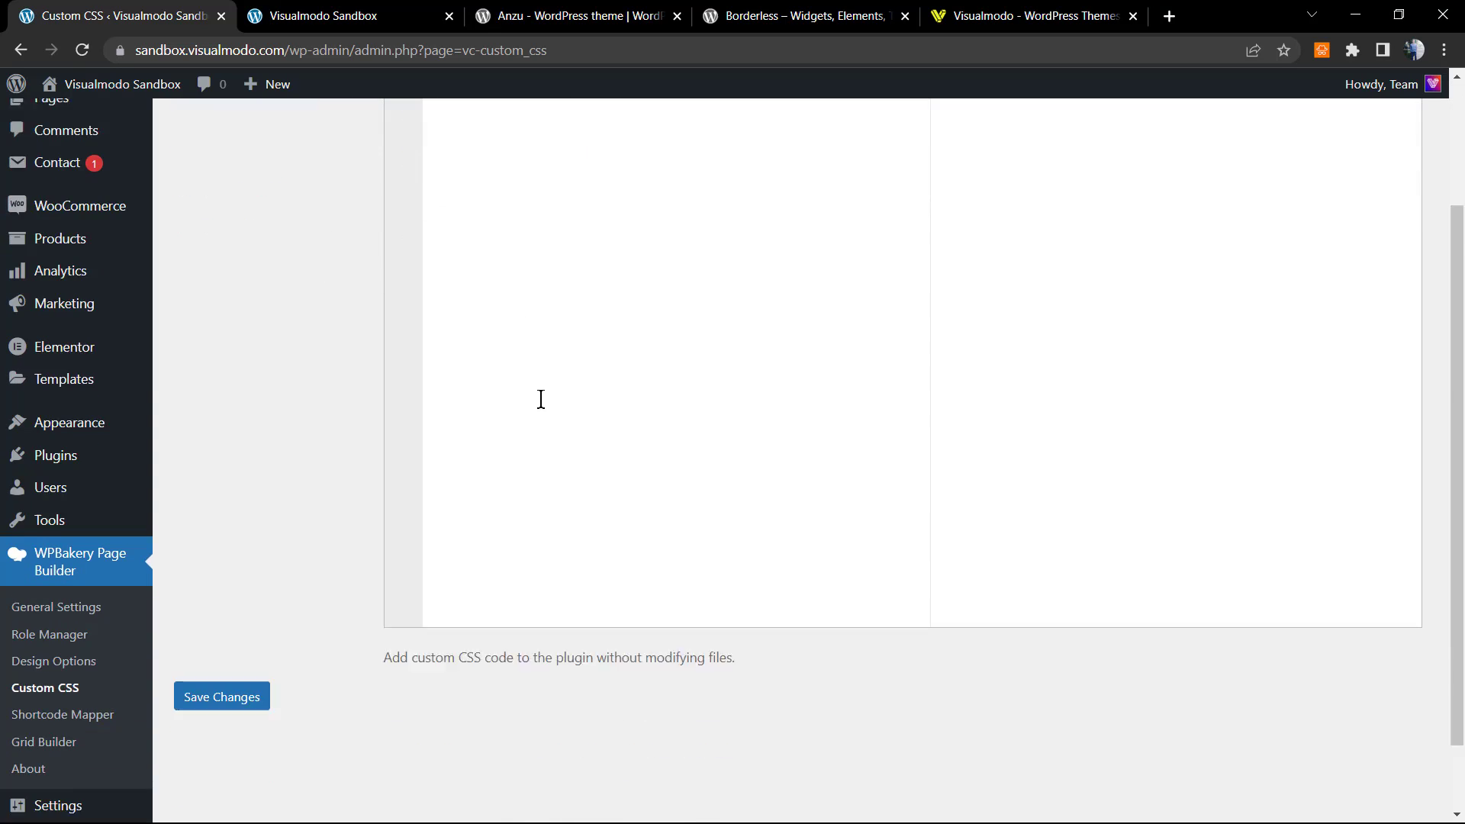
click(240, 615)
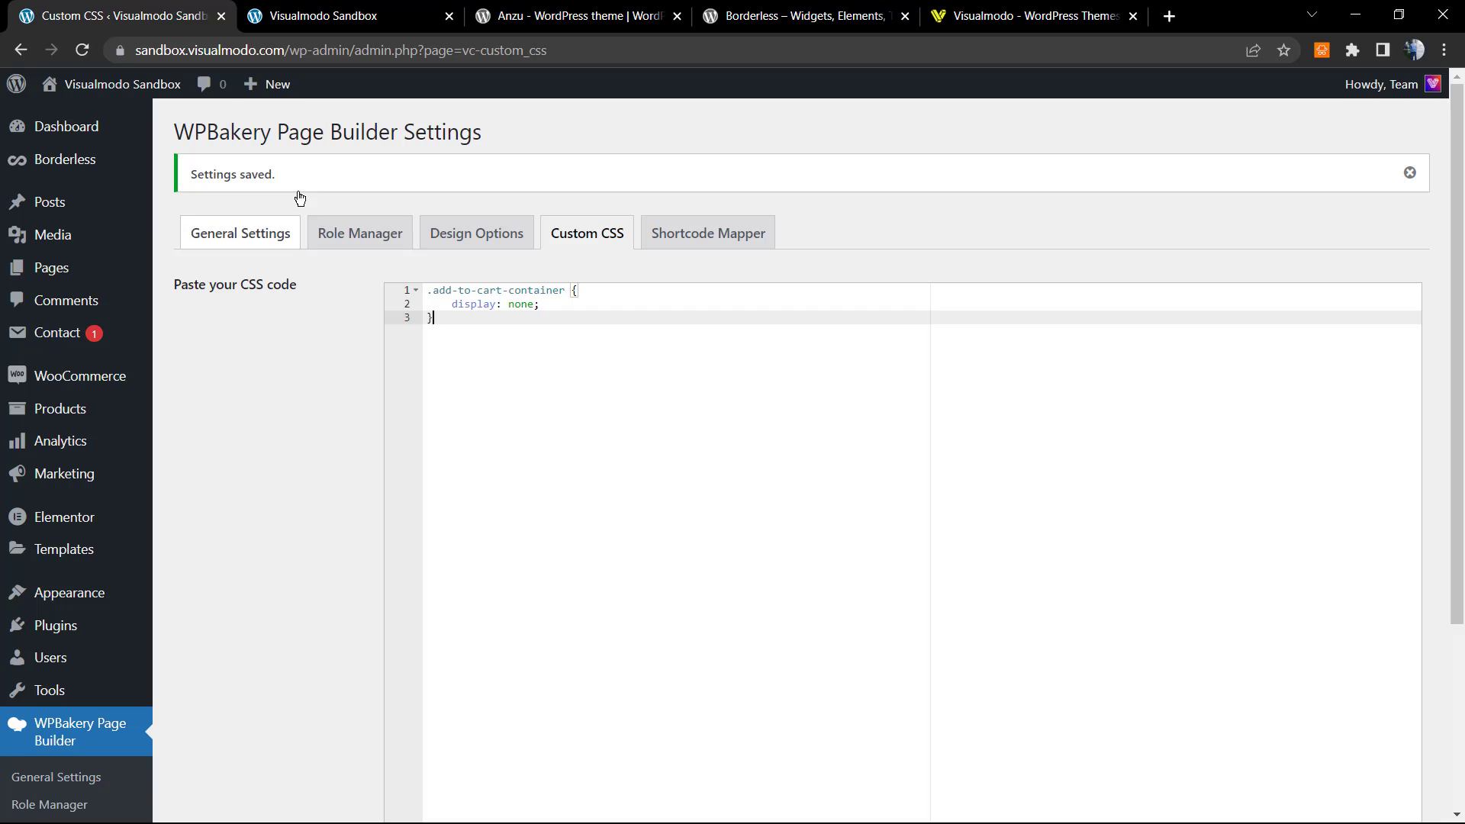
click(487, 340)
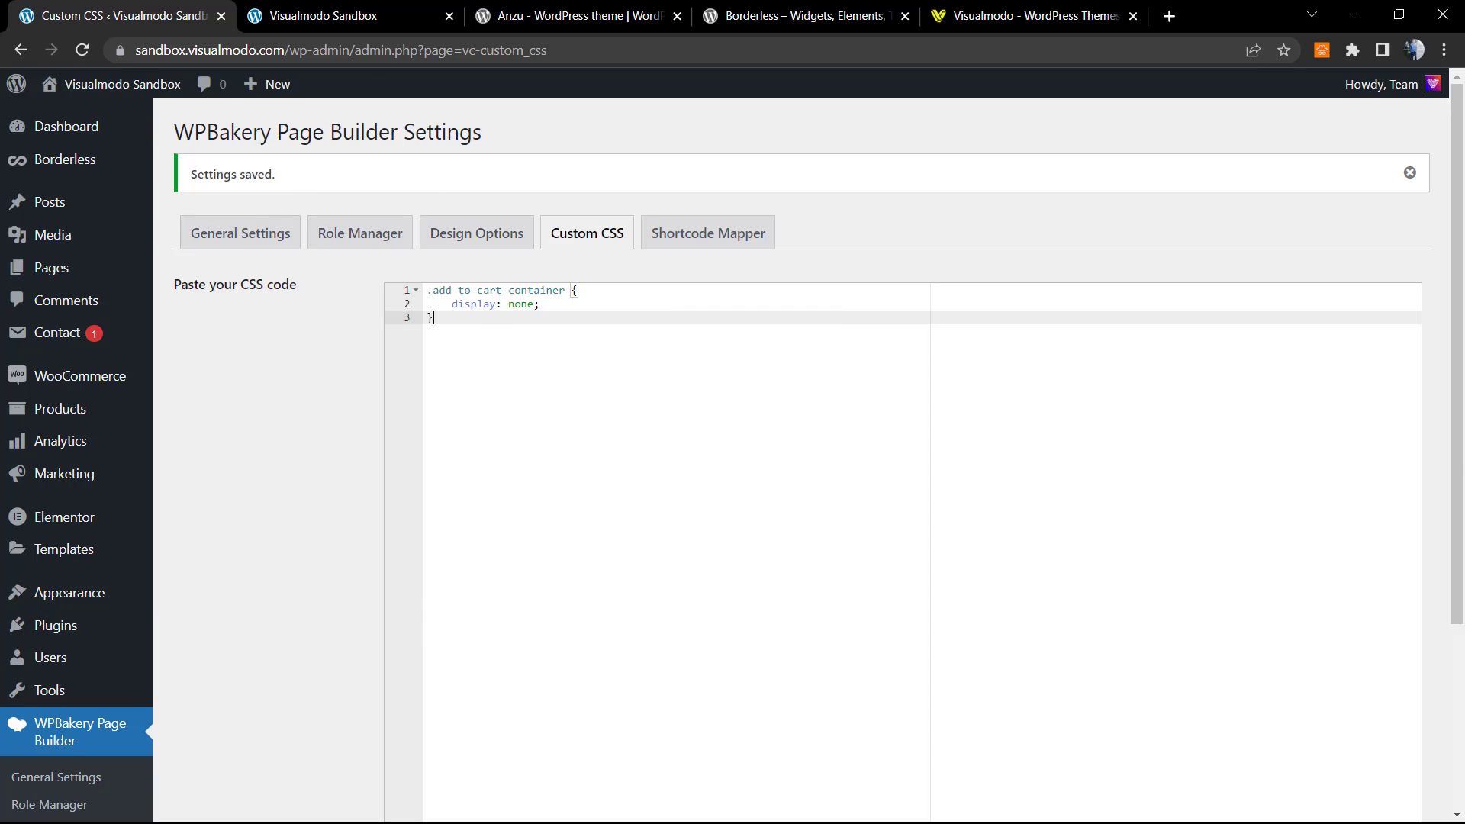
click(323, 16)
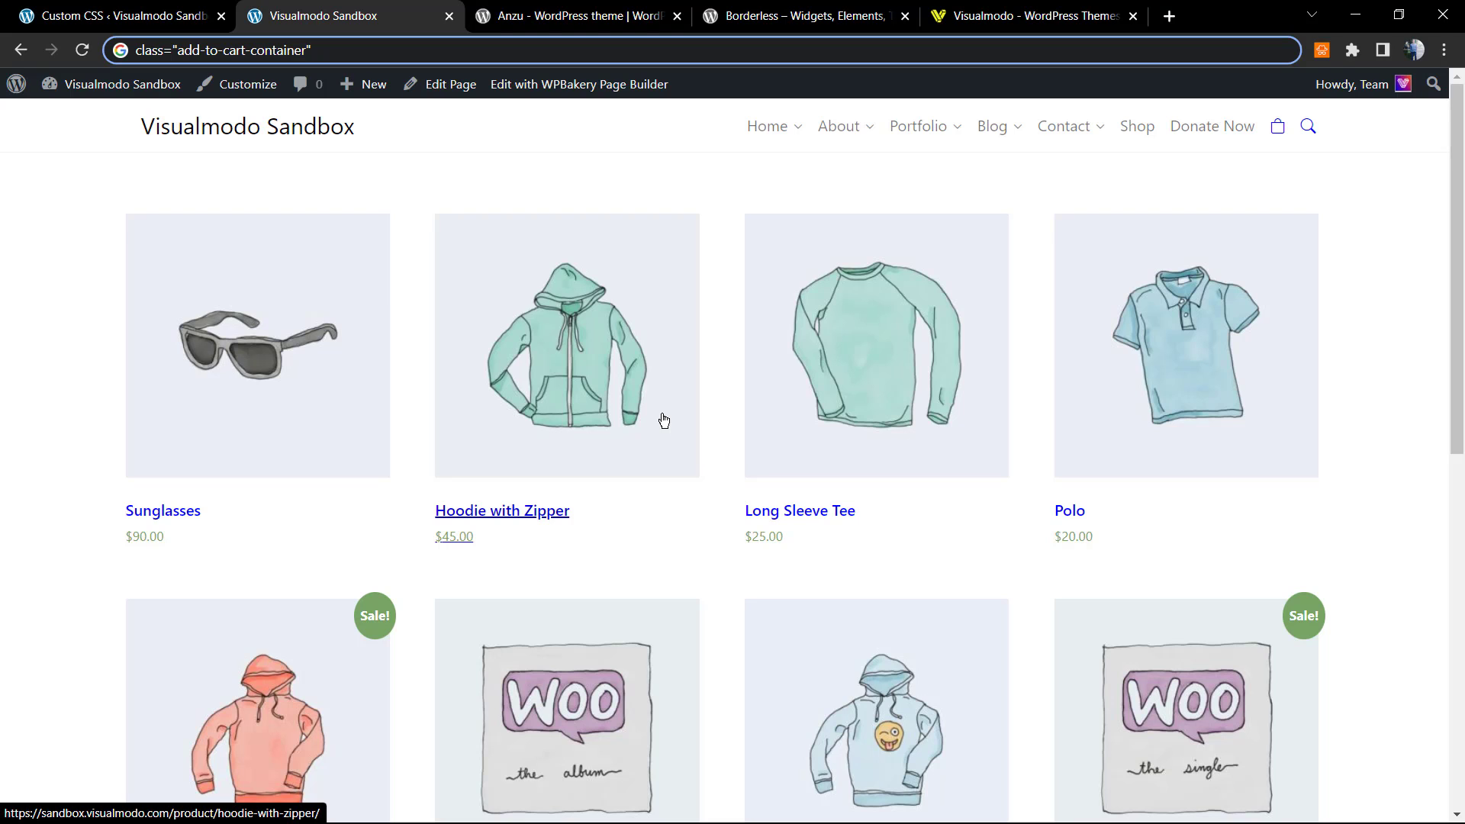
Step: Open WPBakery Design Options and turn on 'Use custom design options'
click(153, 15)
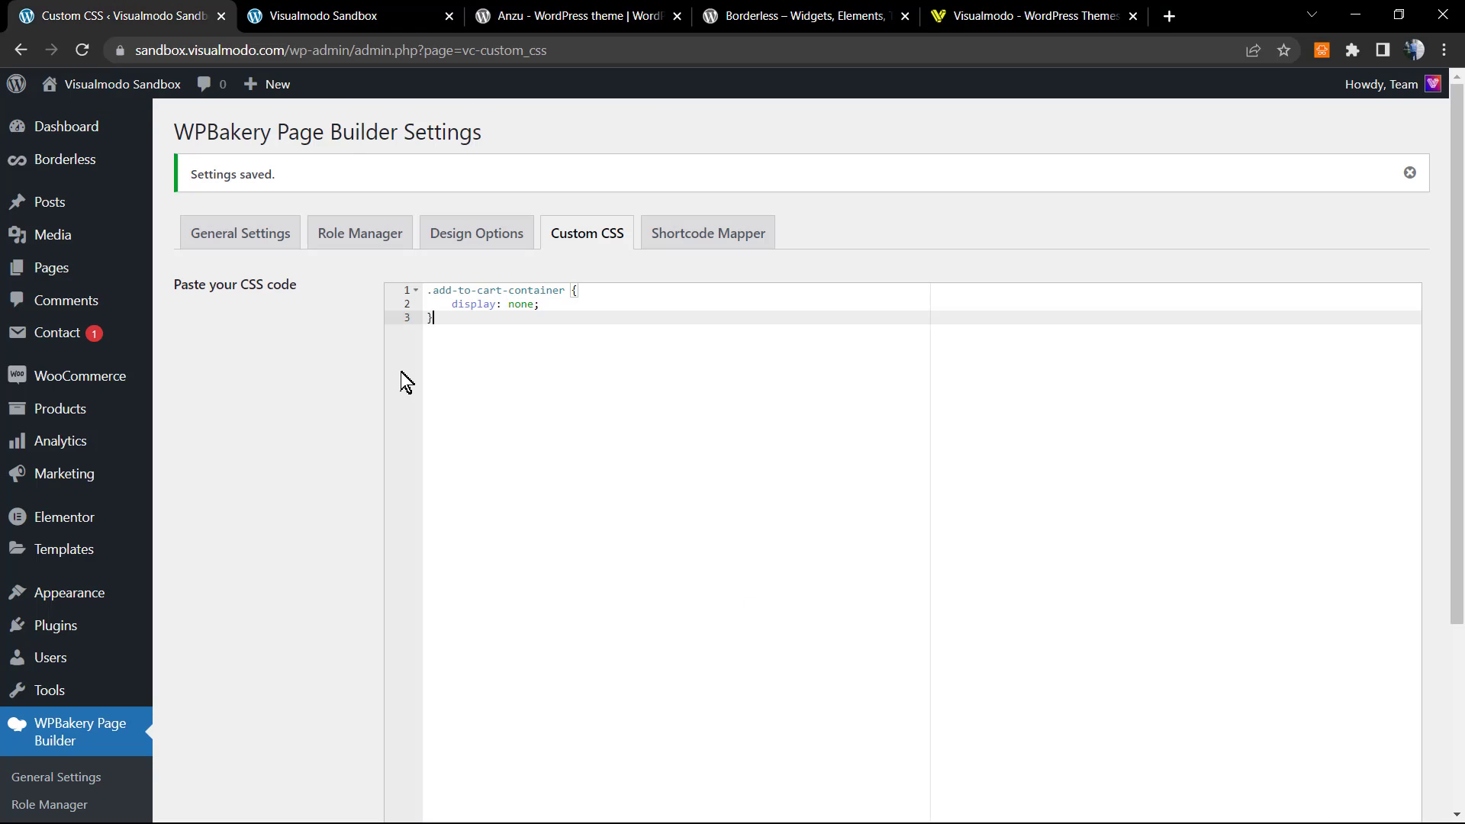
click(494, 244)
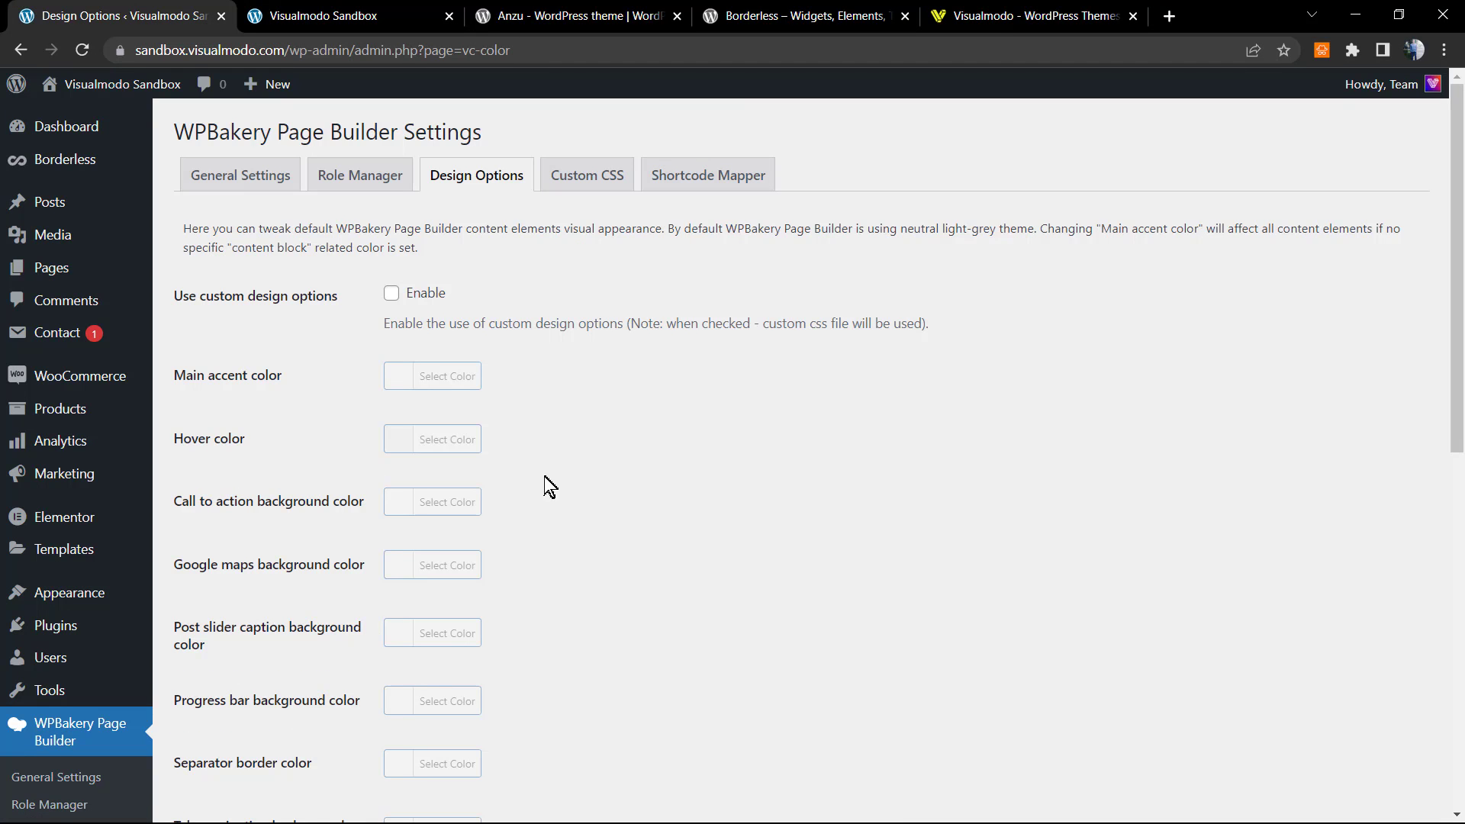
click(426, 294)
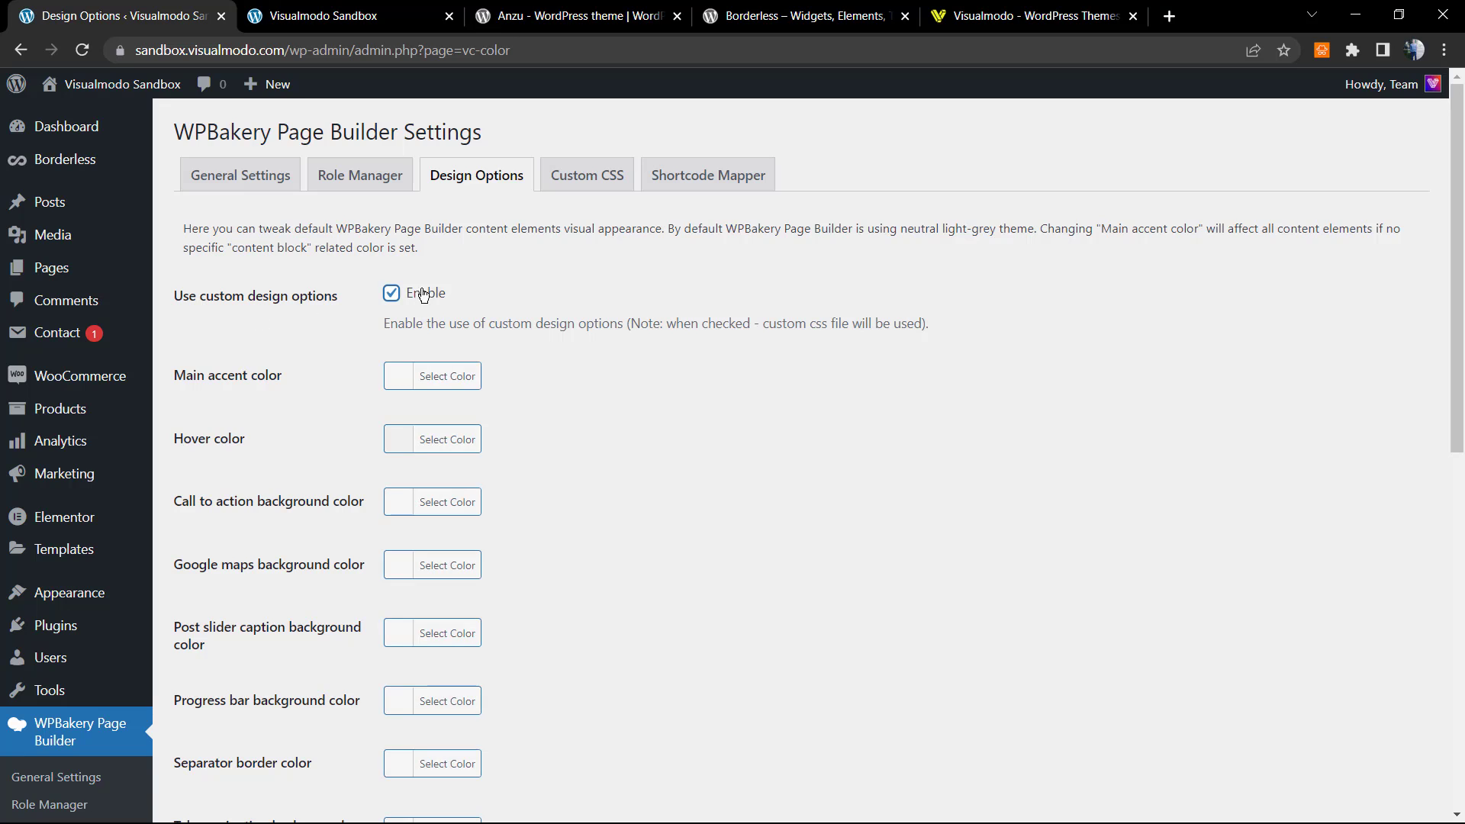
triple_click(215, 298)
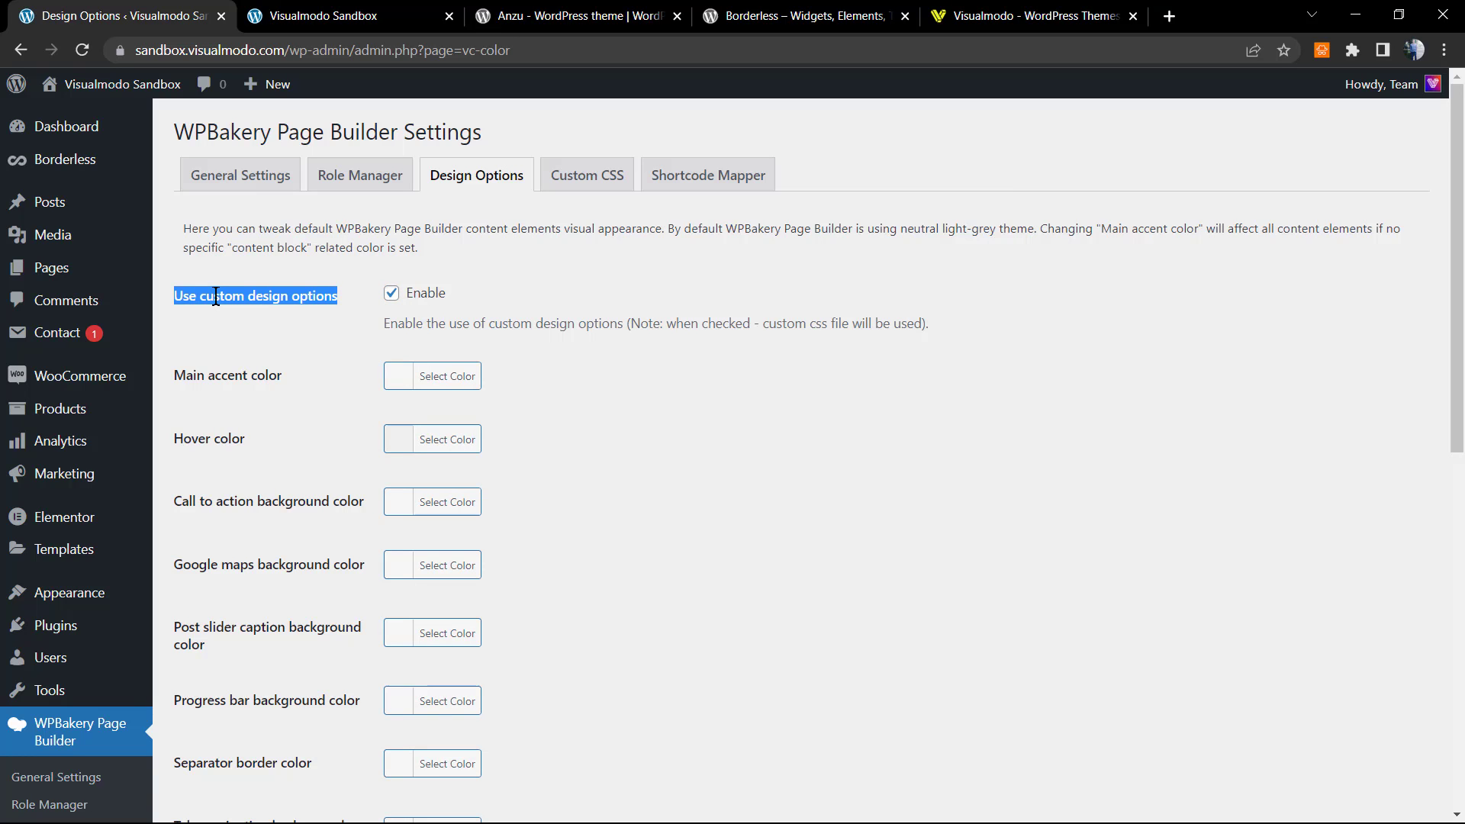
click(215, 298)
scroll(455, 410, down, 2)
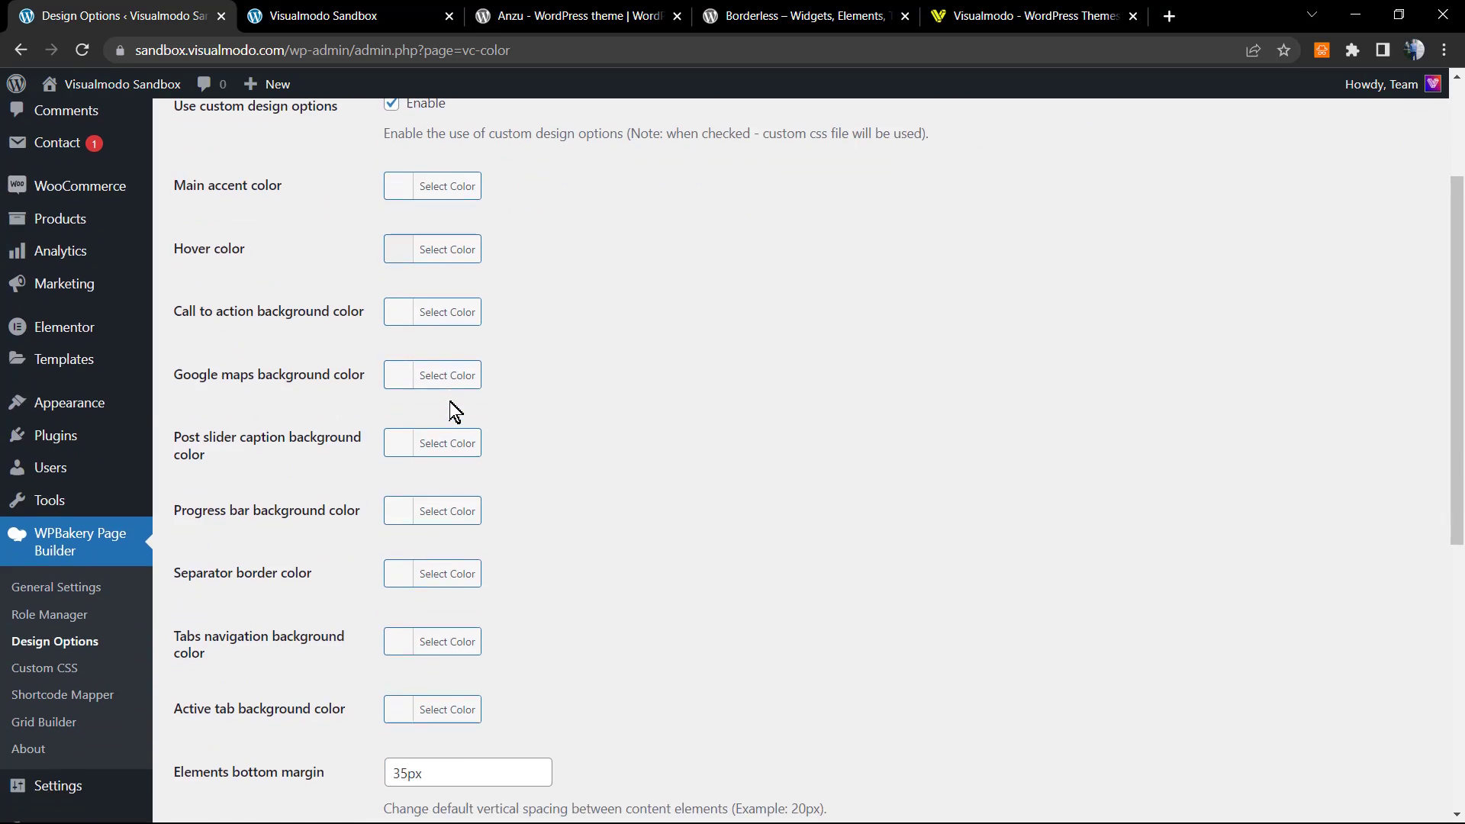
scroll(455, 410, down, 2)
scroll(449, 409, down, 1)
scroll(441, 424, down, 1)
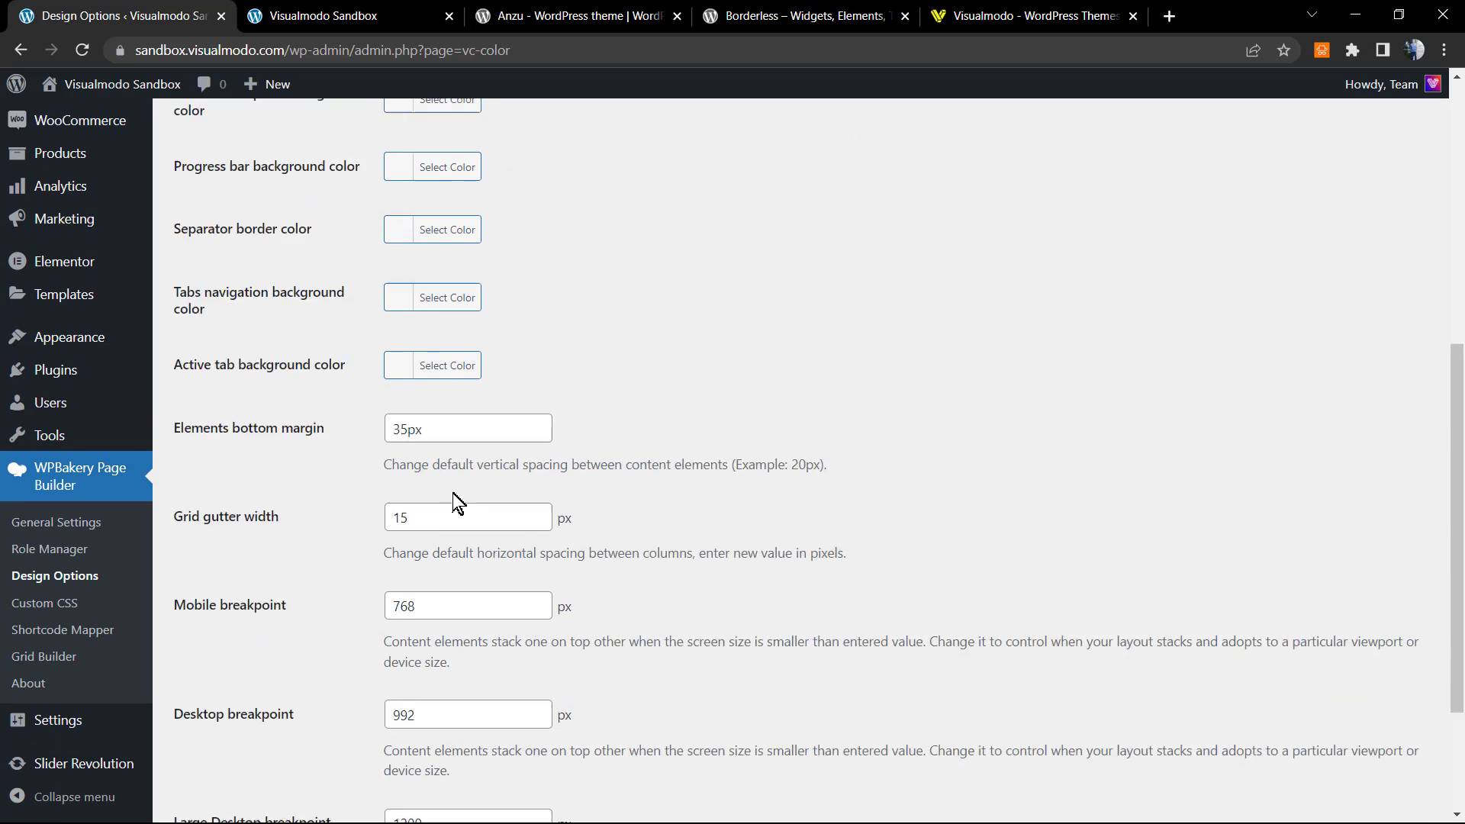
scroll(452, 494, down, 1)
scroll(515, 452, down, 1)
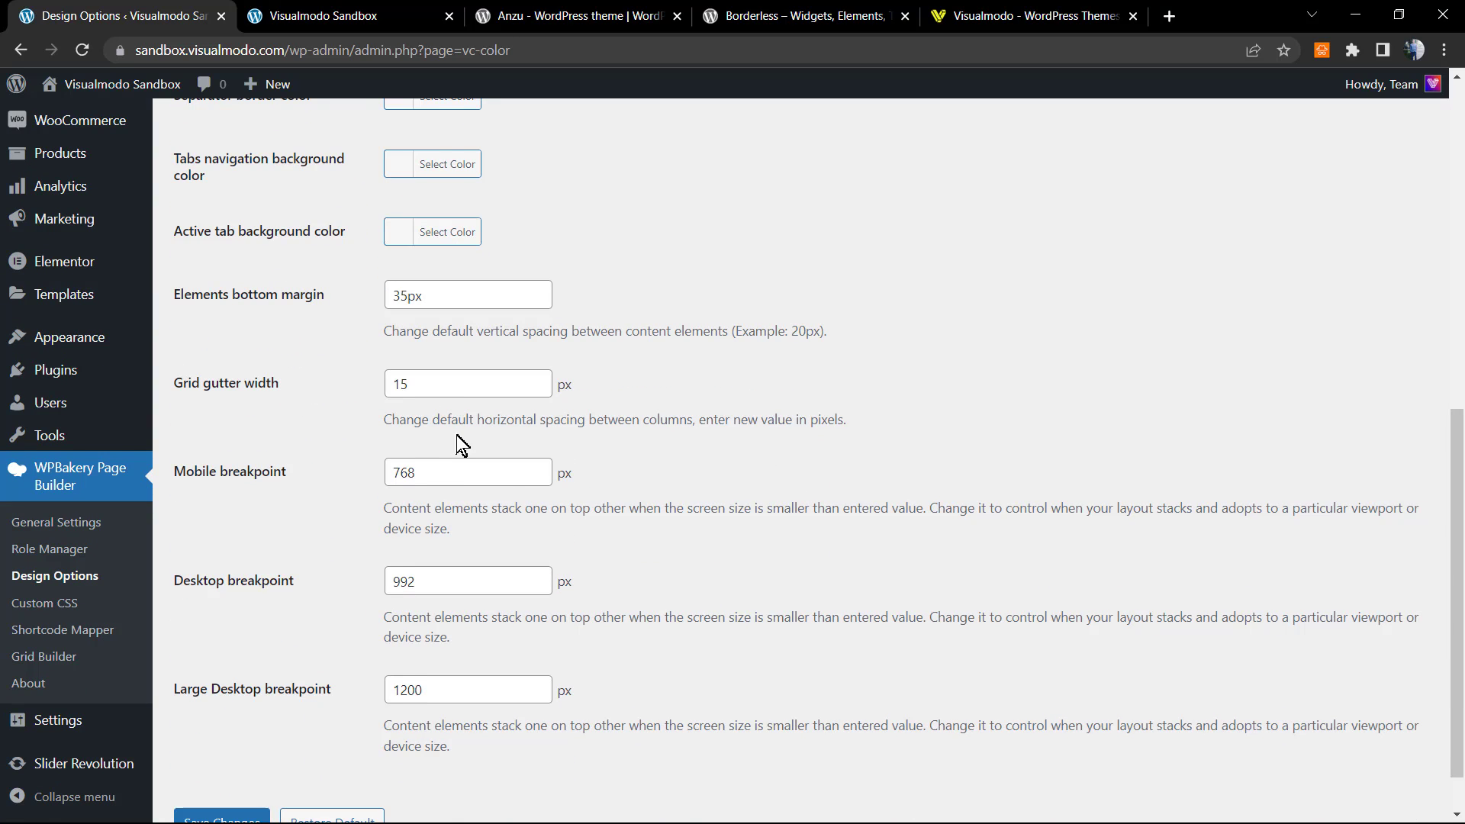
scroll(458, 440, down, 1)
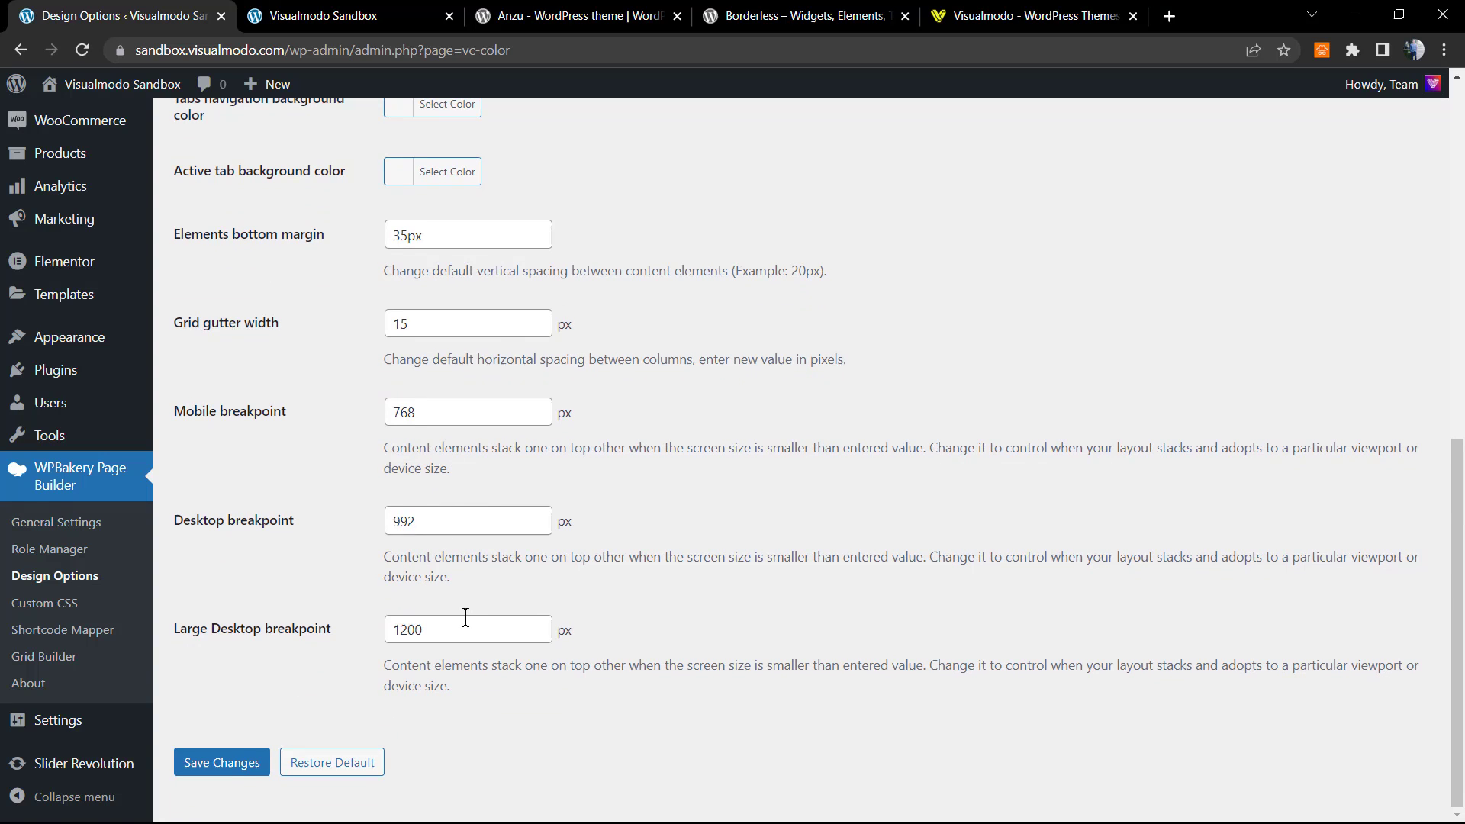
scroll(467, 619, up, 2)
scroll(466, 618, up, 2)
scroll(467, 610, up, 1)
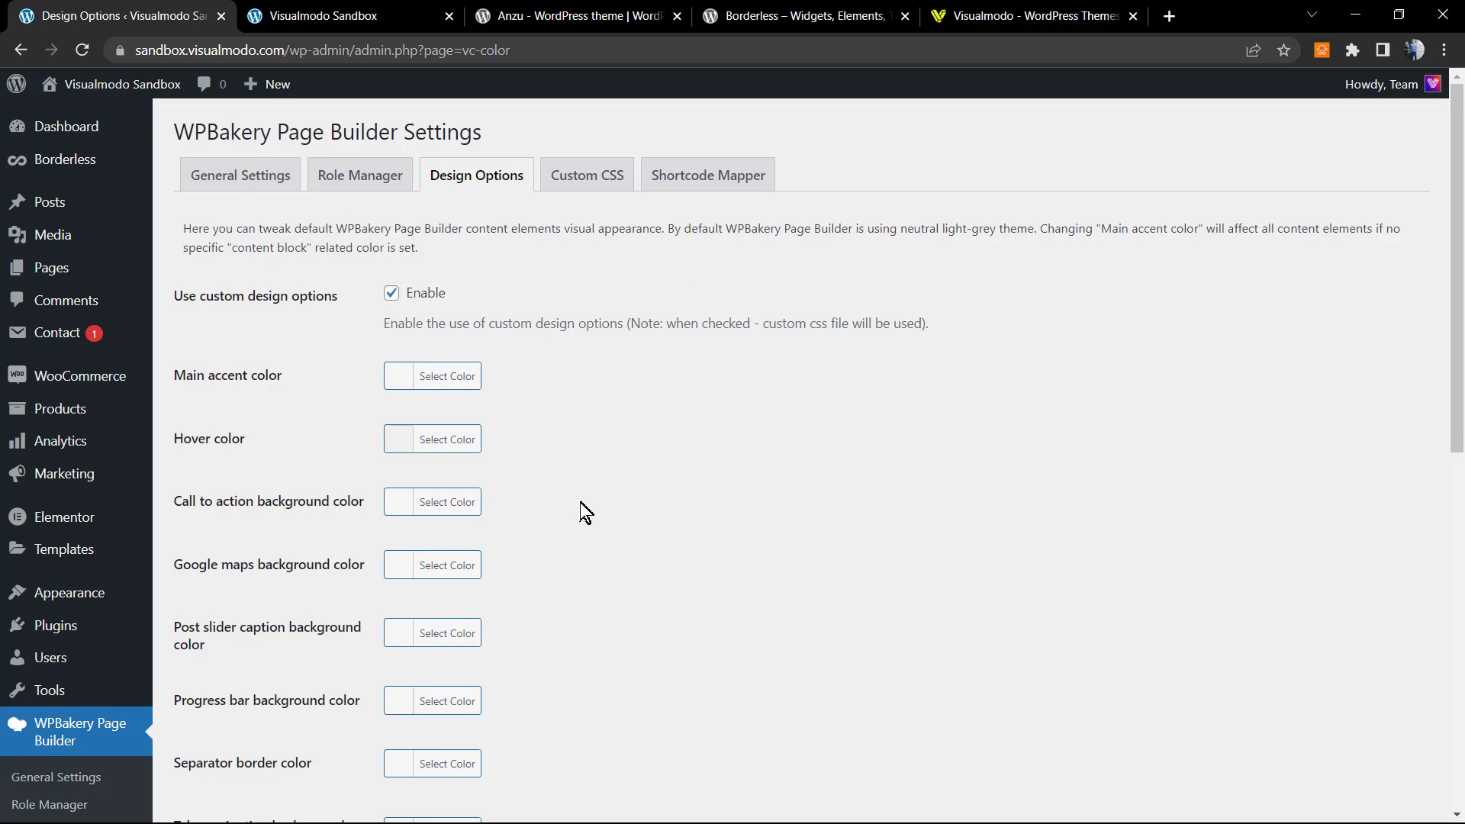
Step: Go to the Anzu theme page and highlight its 'Anzu By Visualmodo' heading
click(384, 16)
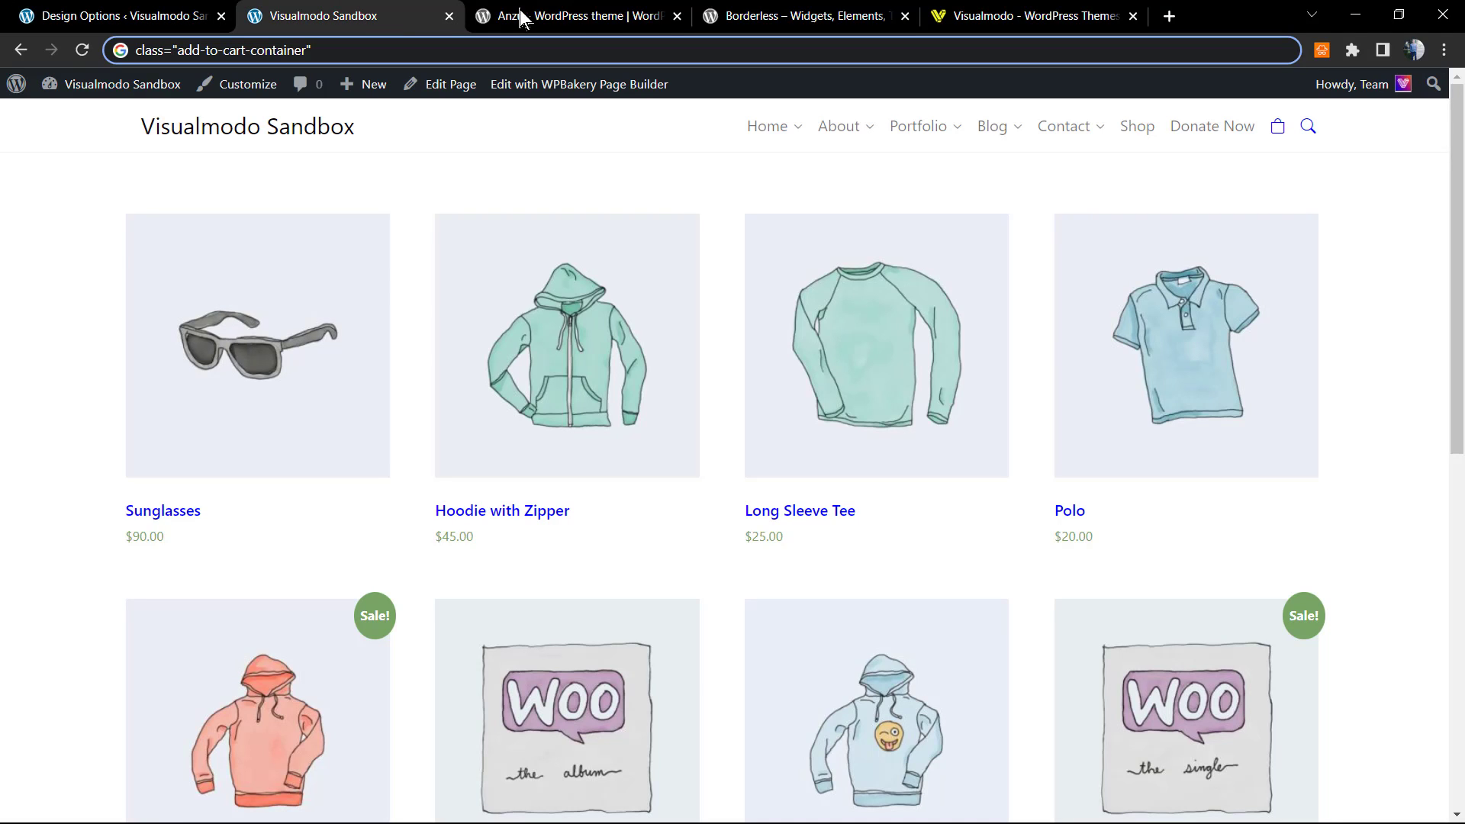
click(573, 14)
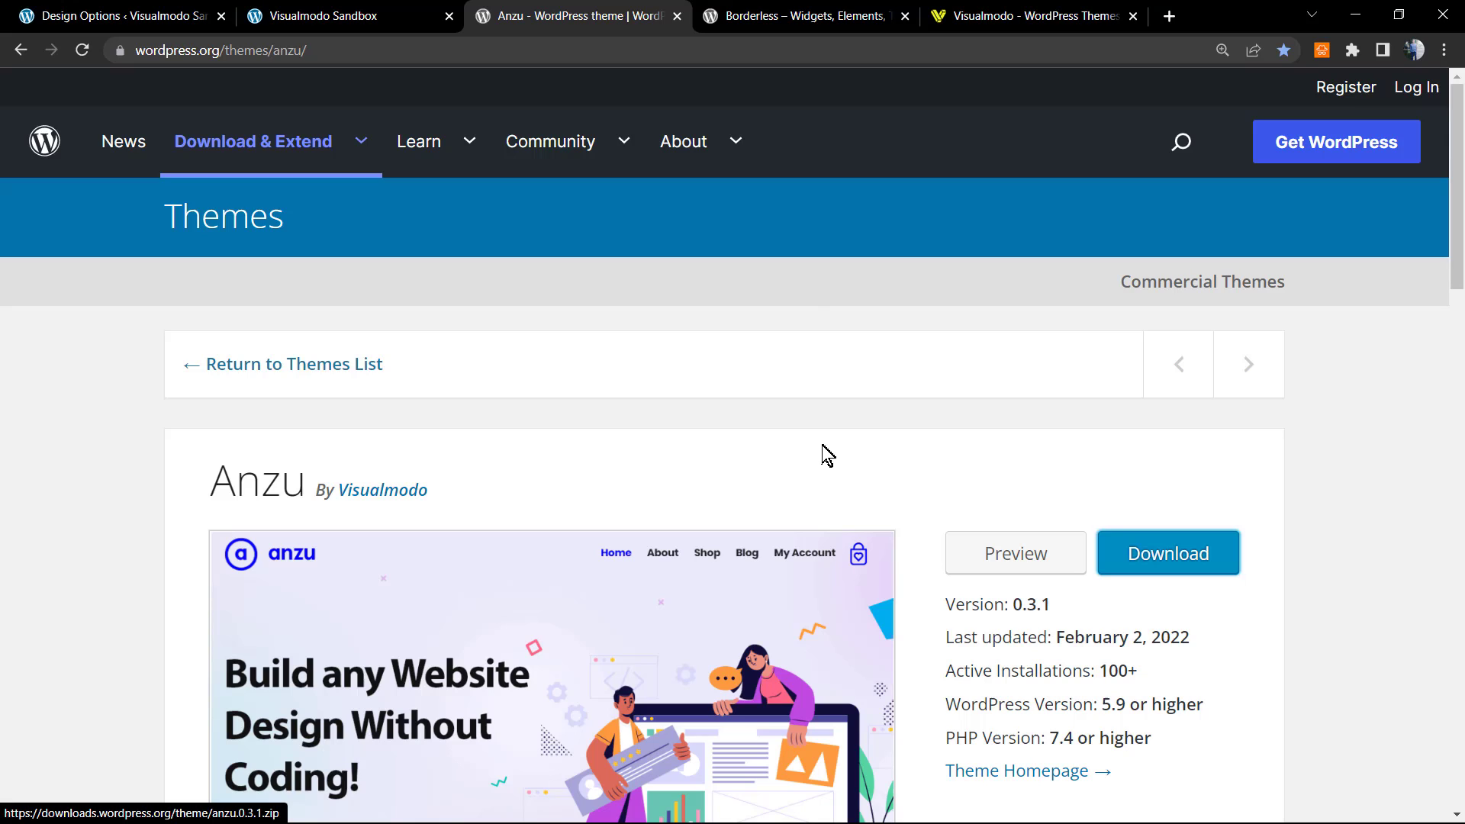
triple_click(252, 491)
click(251, 490)
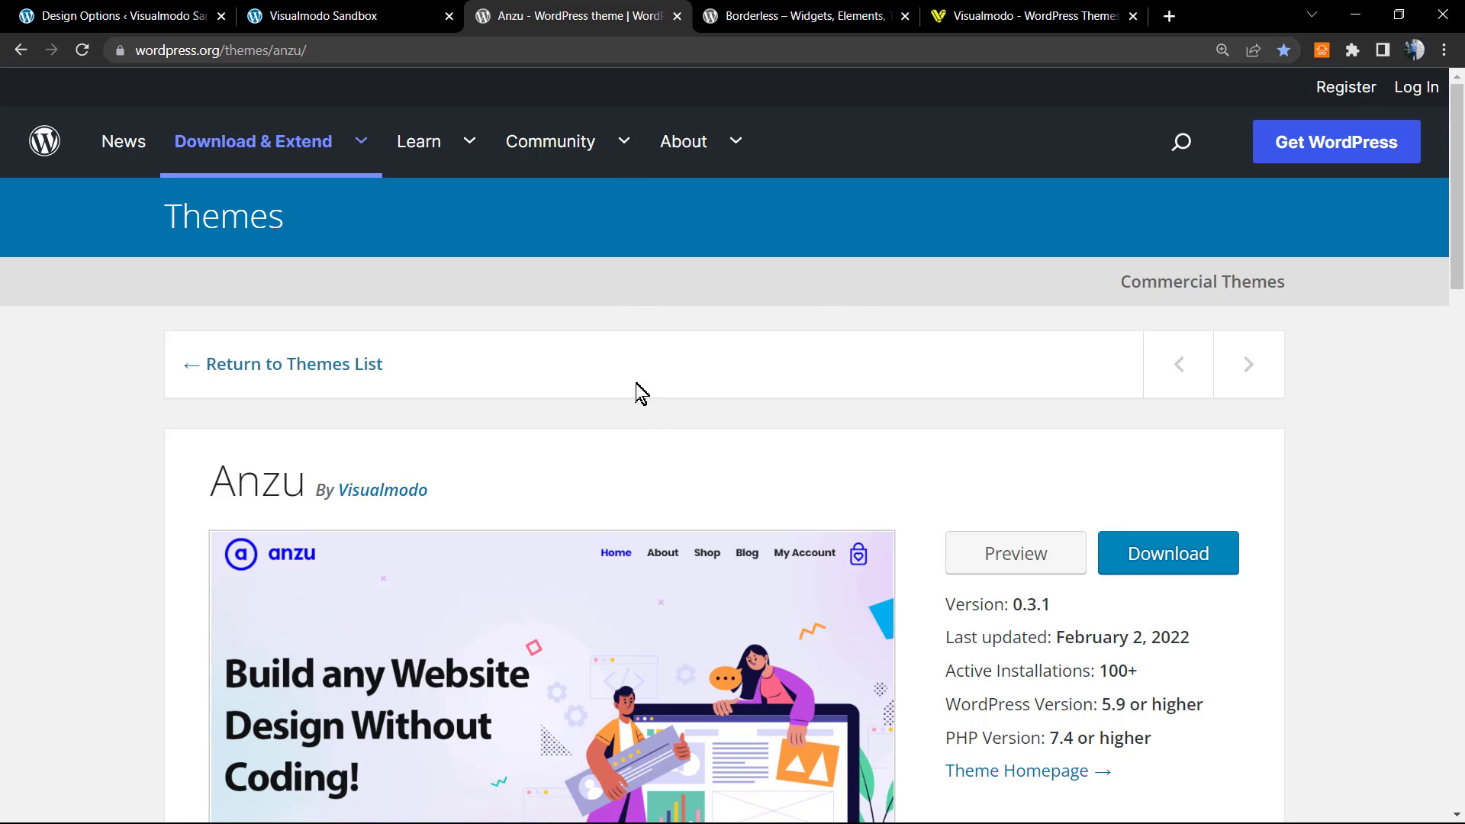
Step: Zoom out on the Borderless plugin page, highlight 'Borderless', then move to Visualmodo's homepage
click(808, 11)
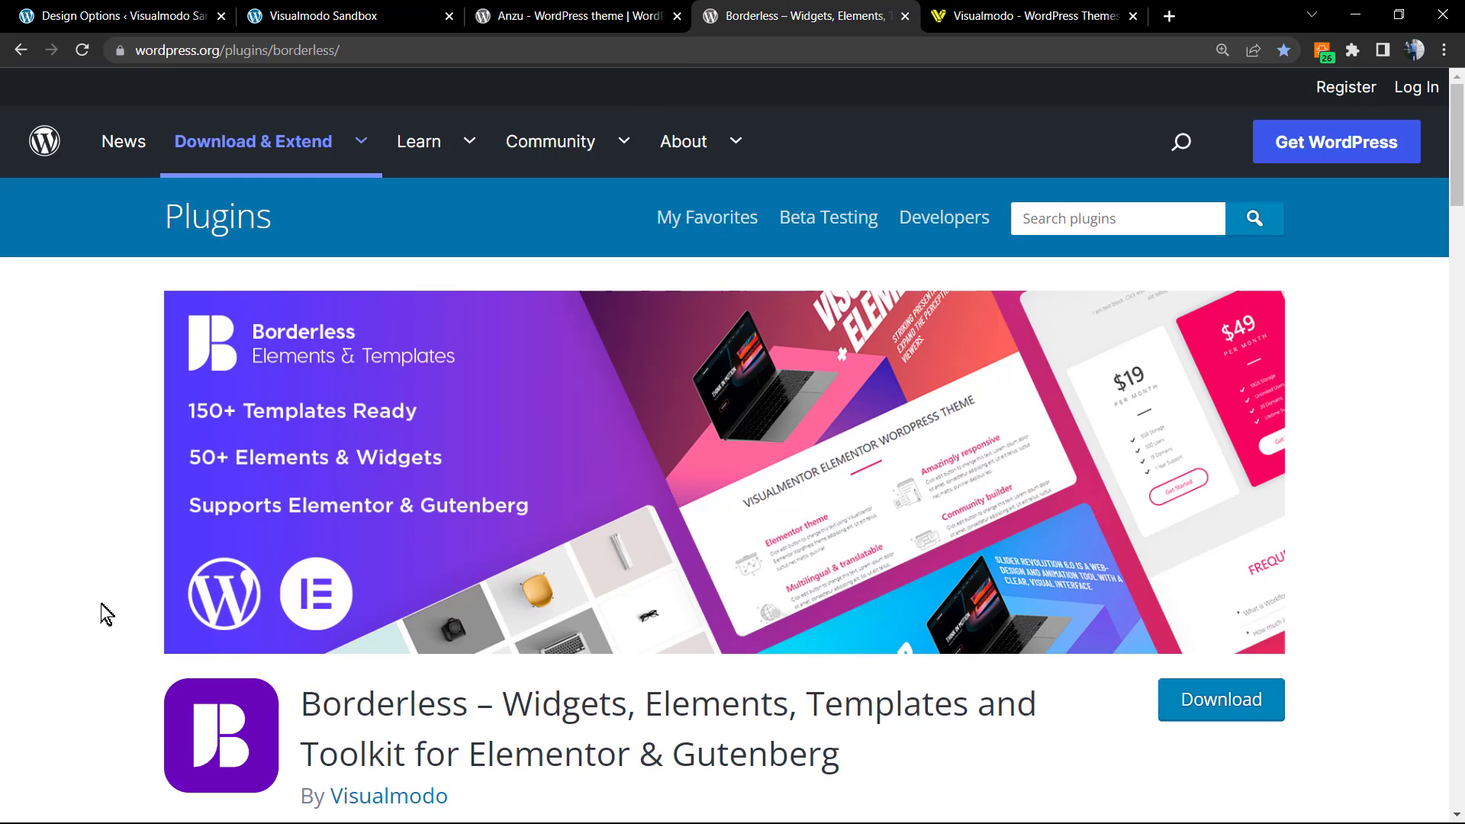
key(ctrl+minus)
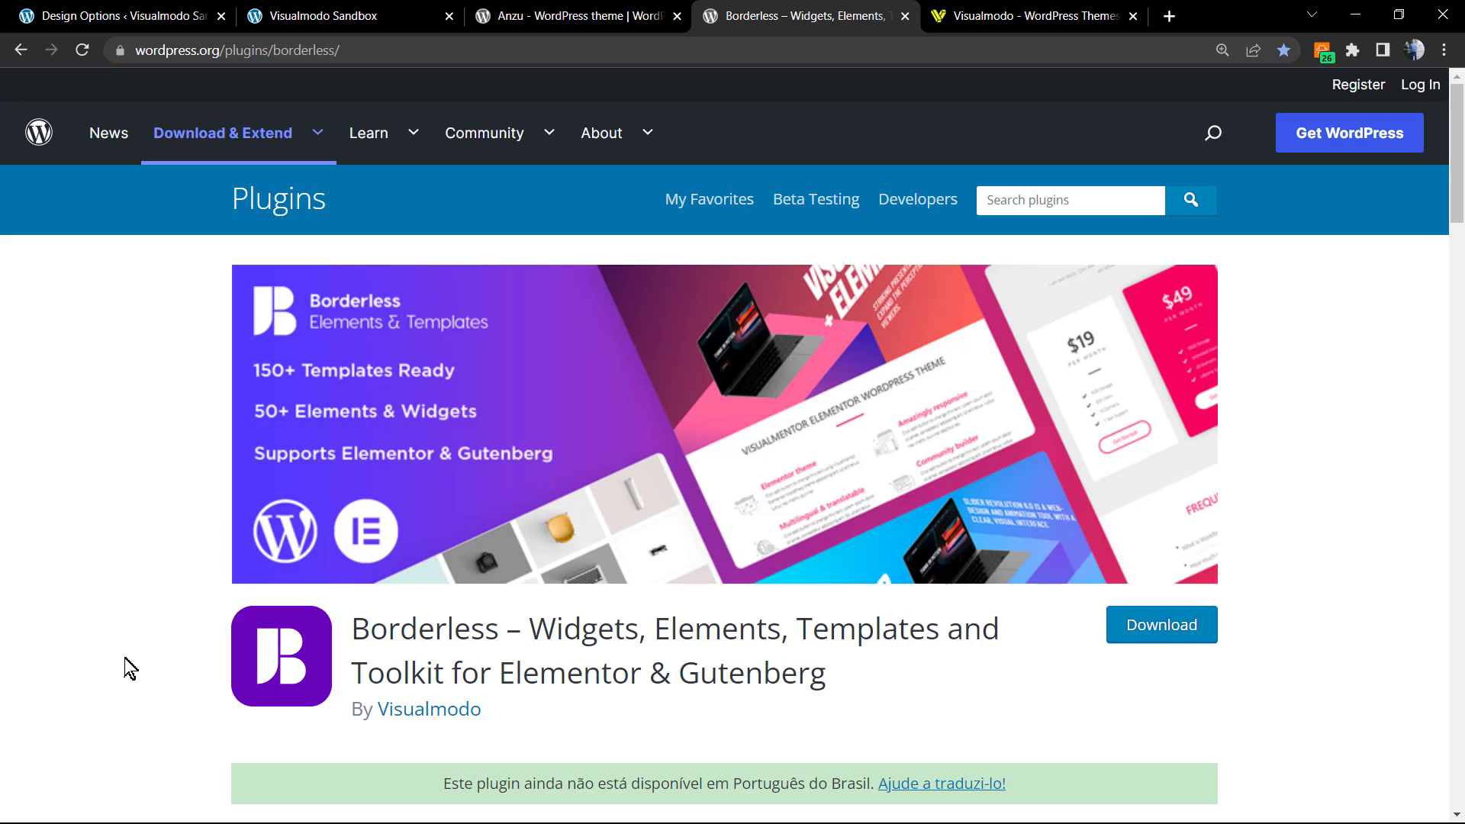
double_click(430, 626)
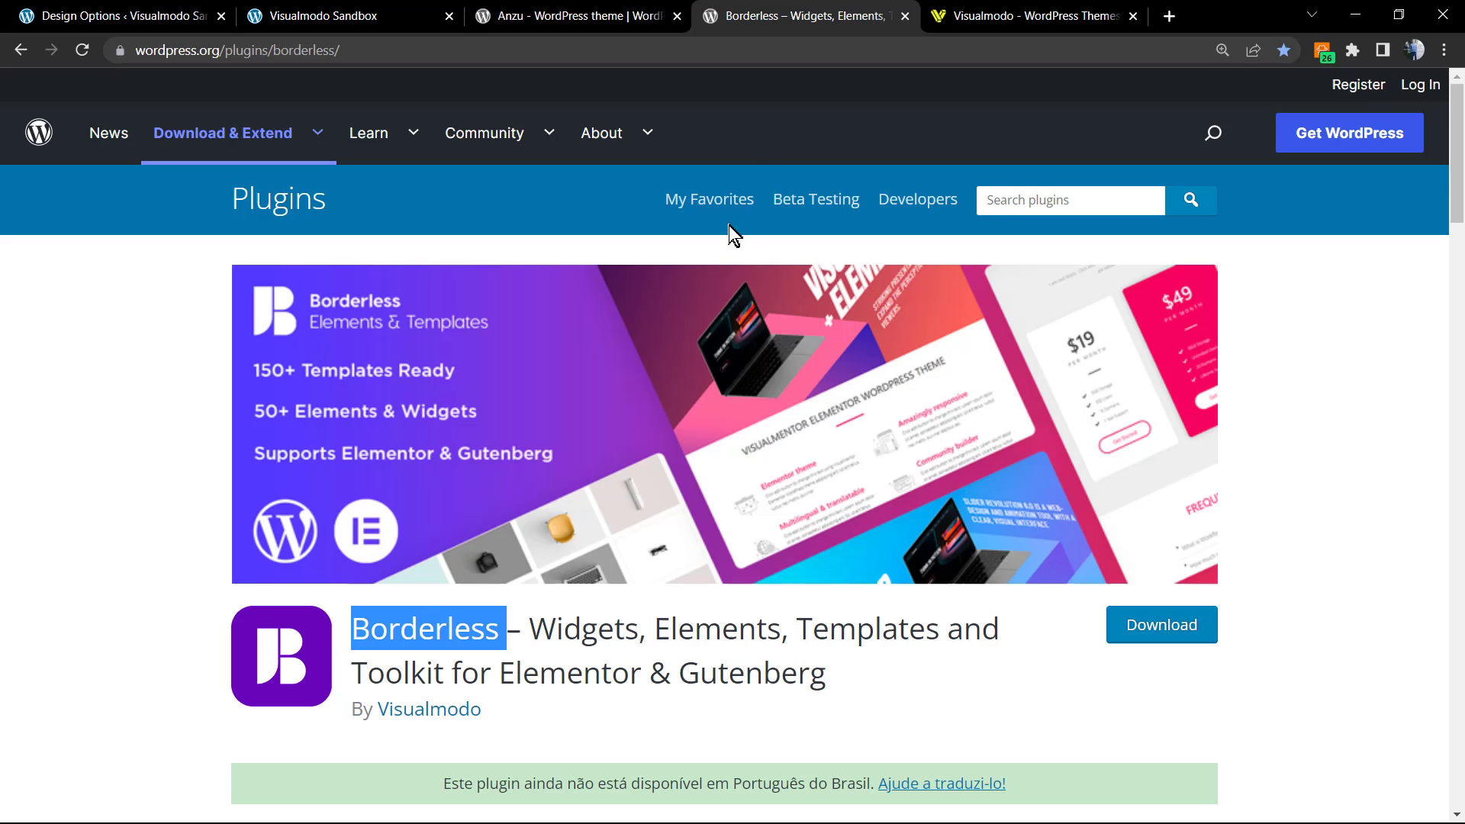
click(959, 14)
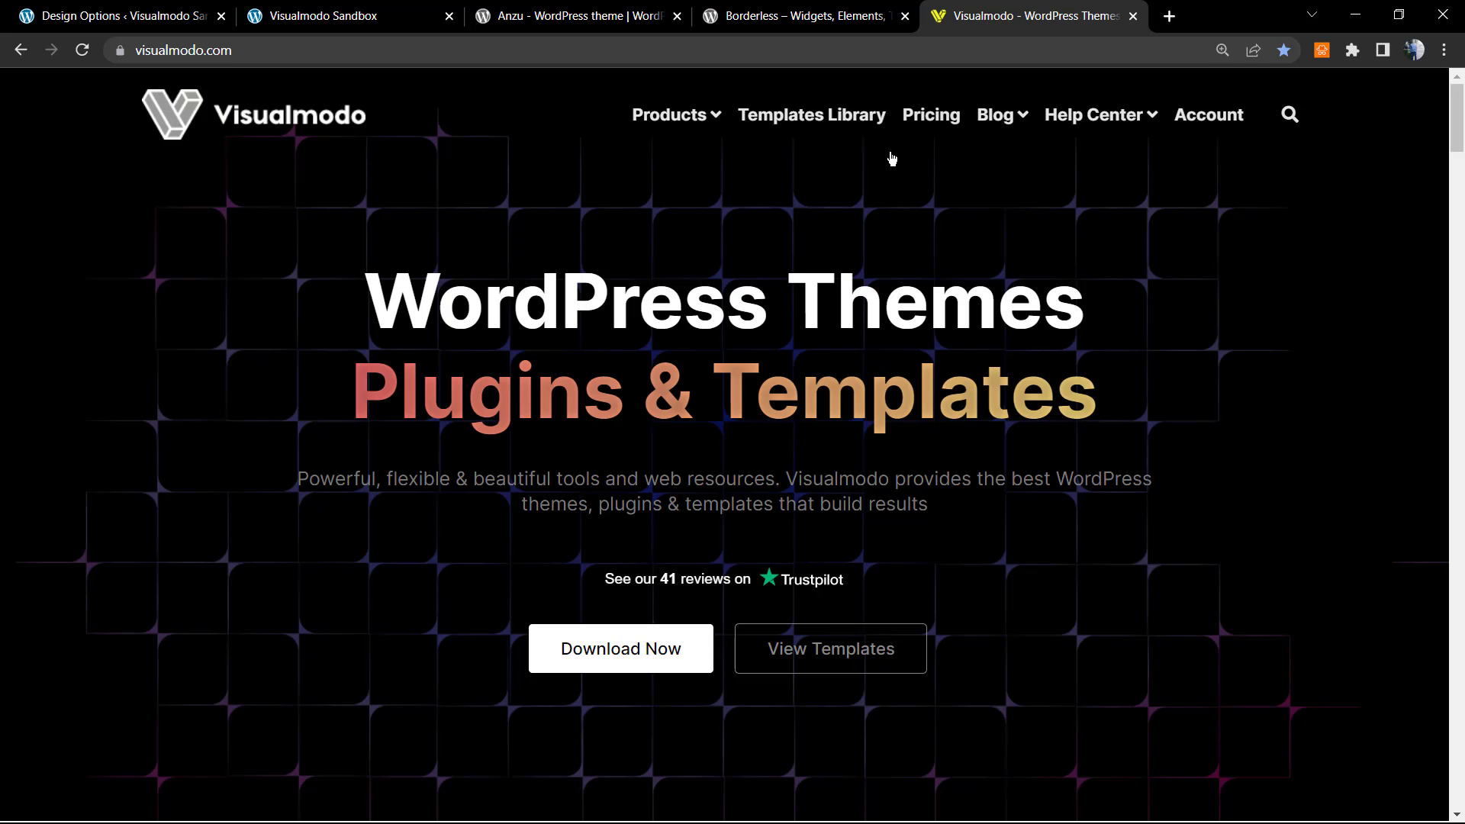
Step: Open the Templates Library from Visualmodo's top navigation
click(750, 115)
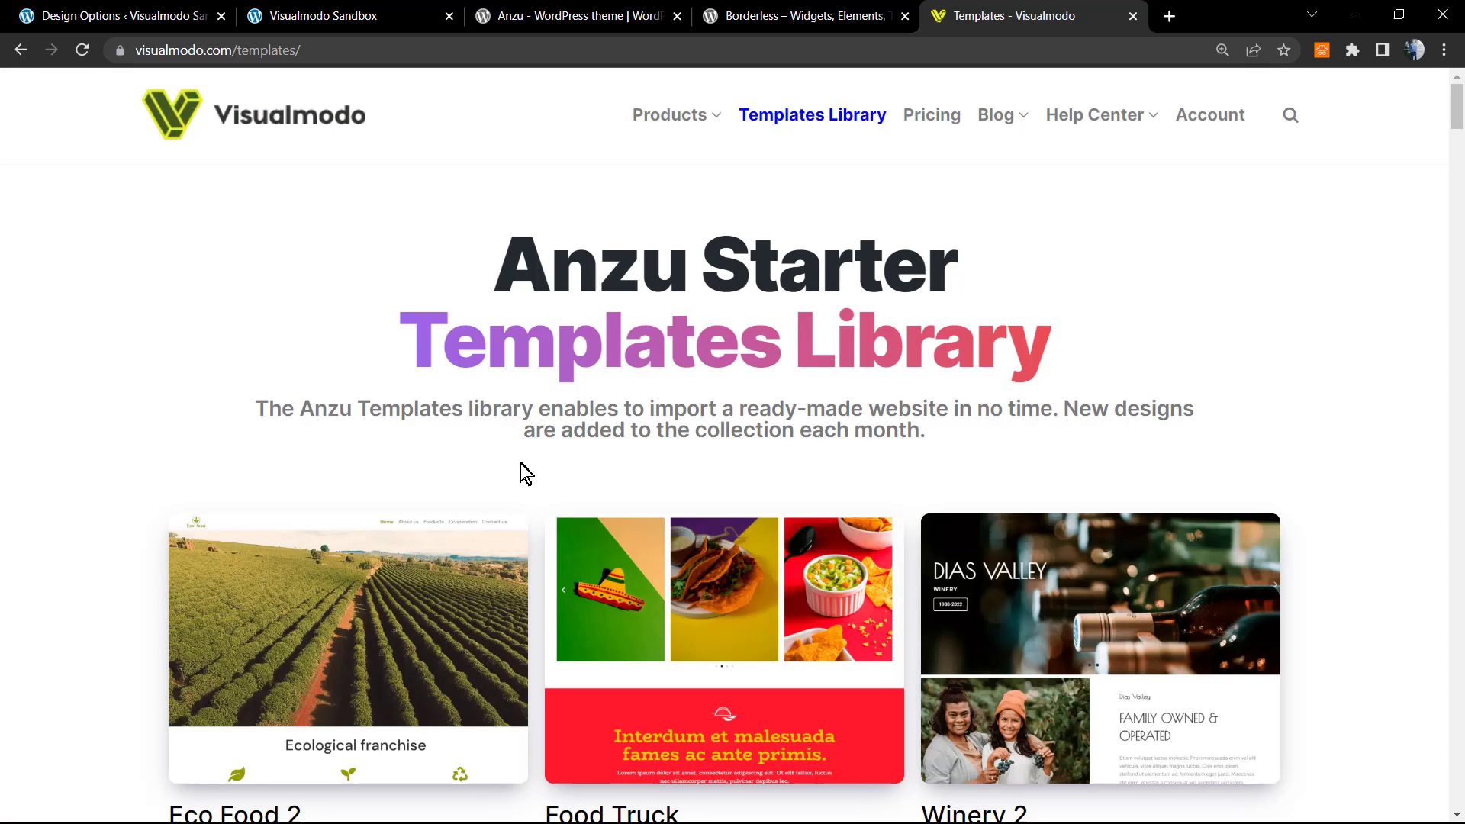
scroll(522, 473, down, 1)
scroll(522, 472, down, 2)
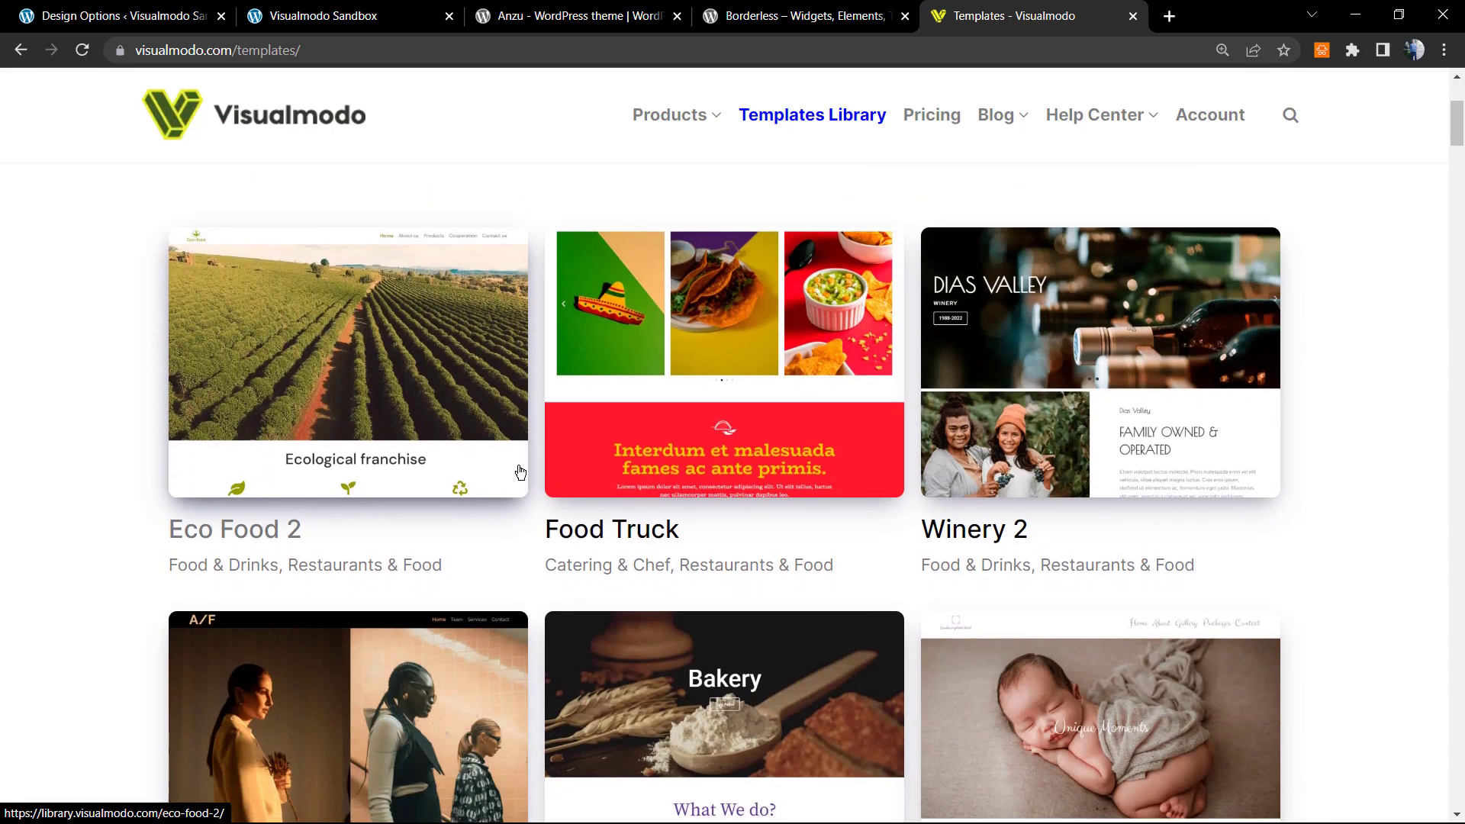
scroll(522, 472, down, 2)
scroll(521, 473, down, 2)
scroll(521, 473, down, 2)
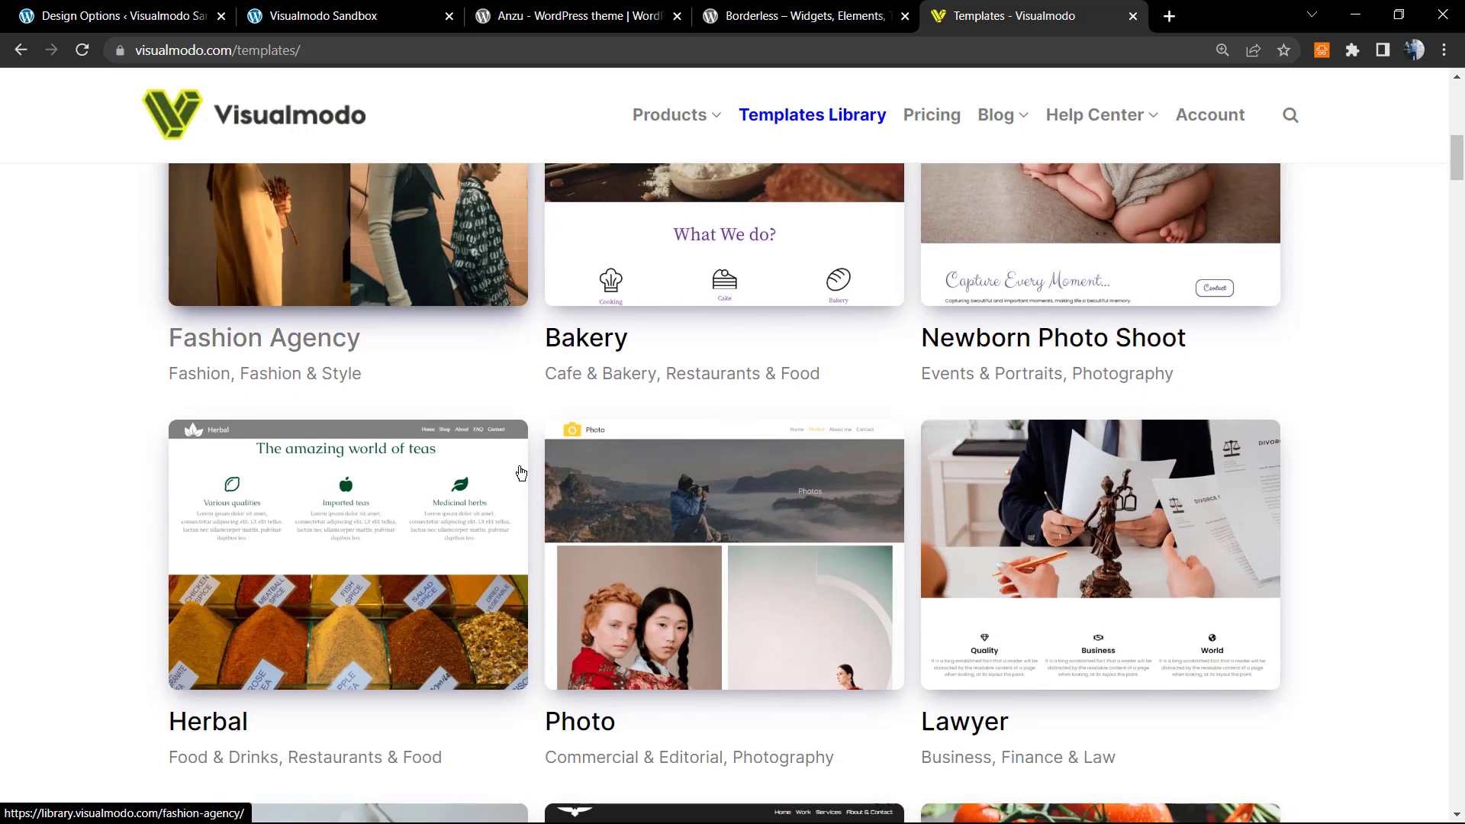
scroll(521, 473, down, 2)
scroll(521, 473, down, 1)
scroll(521, 473, down, 2)
scroll(521, 473, down, 1)
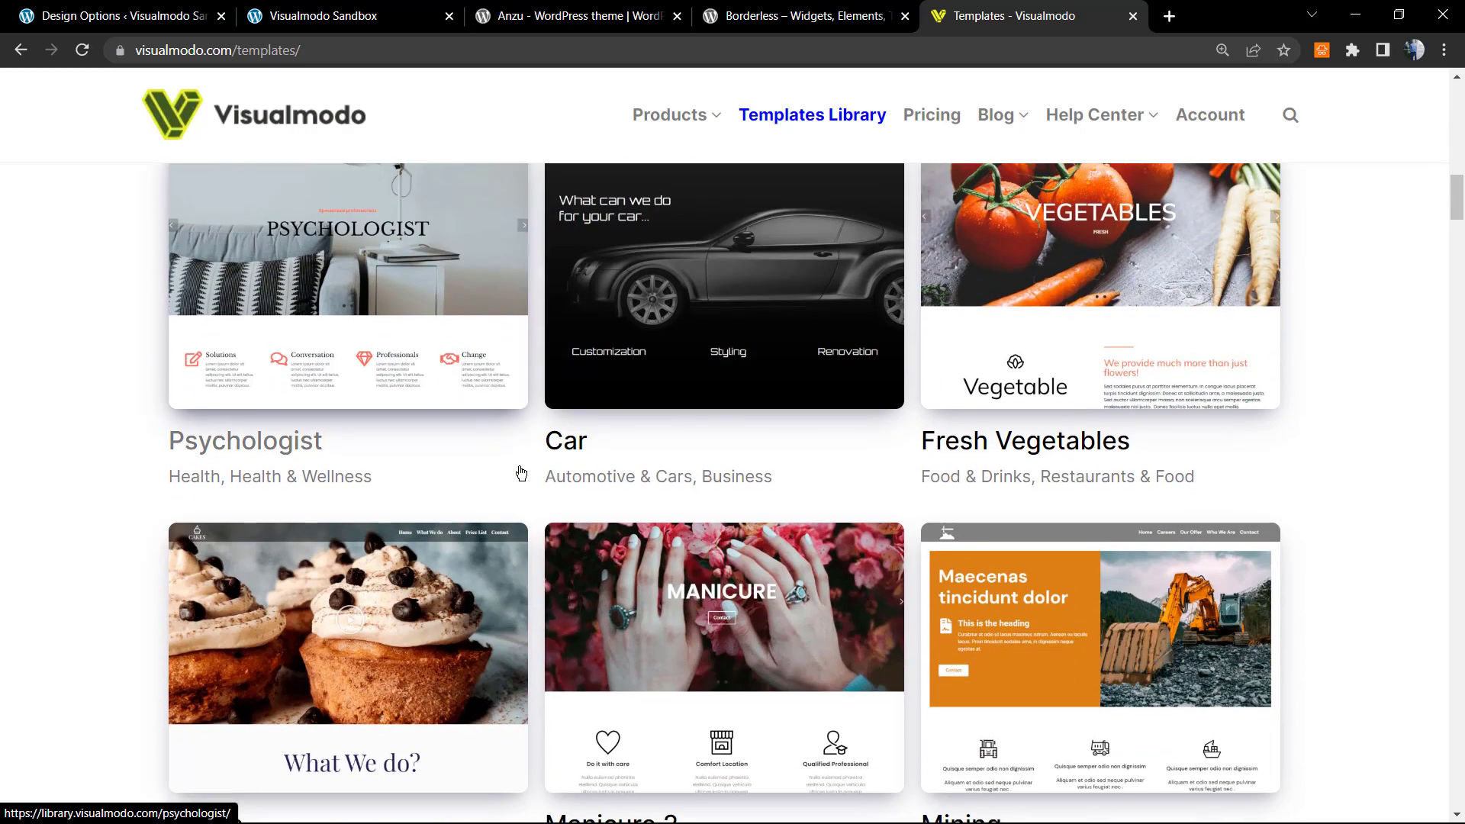
scroll(520, 473, down, 2)
scroll(524, 475, down, 3)
scroll(525, 474, down, 1)
scroll(527, 475, down, 3)
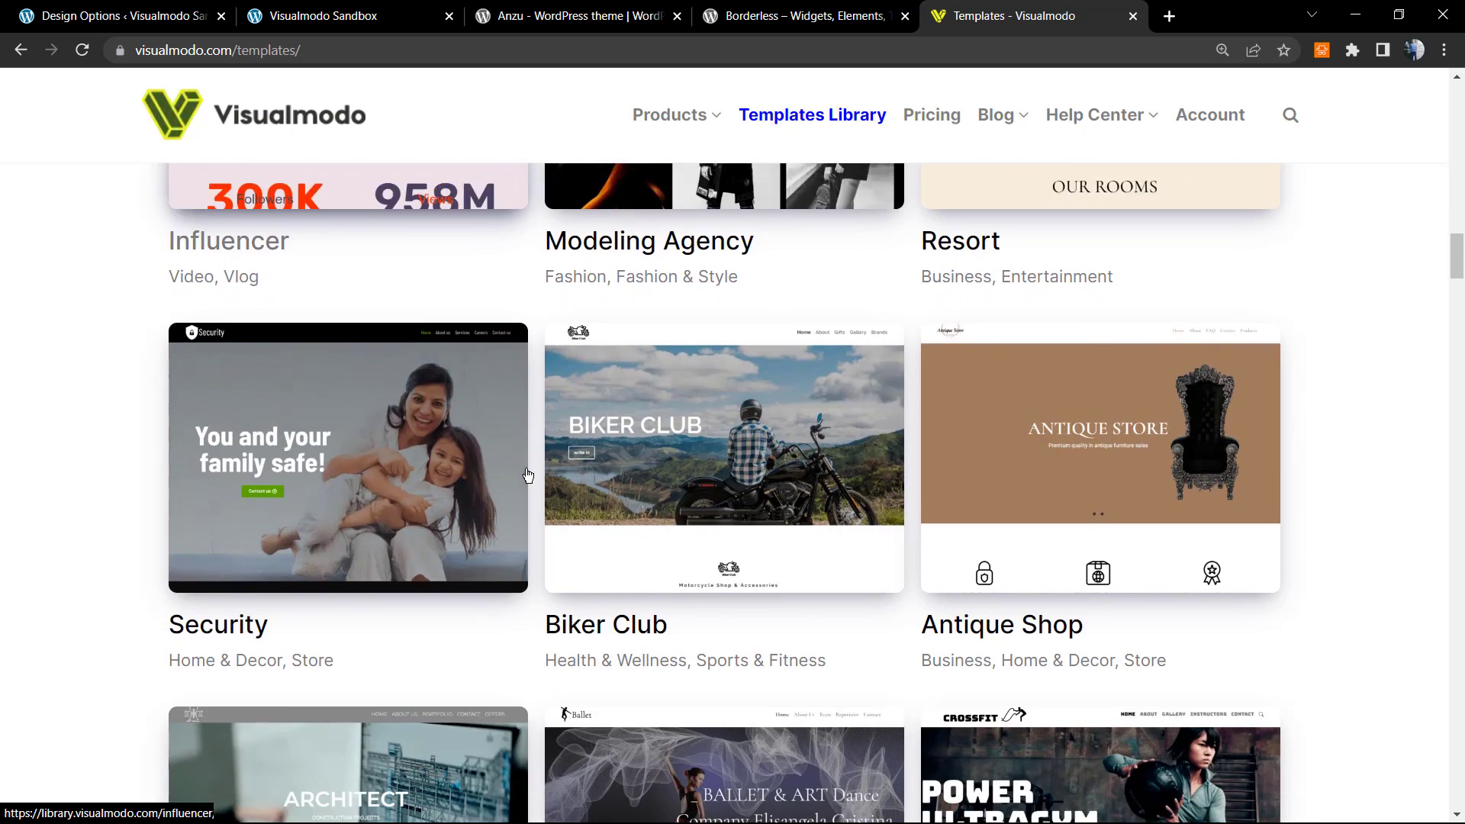
scroll(527, 476, down, 1)
scroll(525, 480, down, 2)
scroll(524, 486, down, 2)
scroll(523, 494, down, 3)
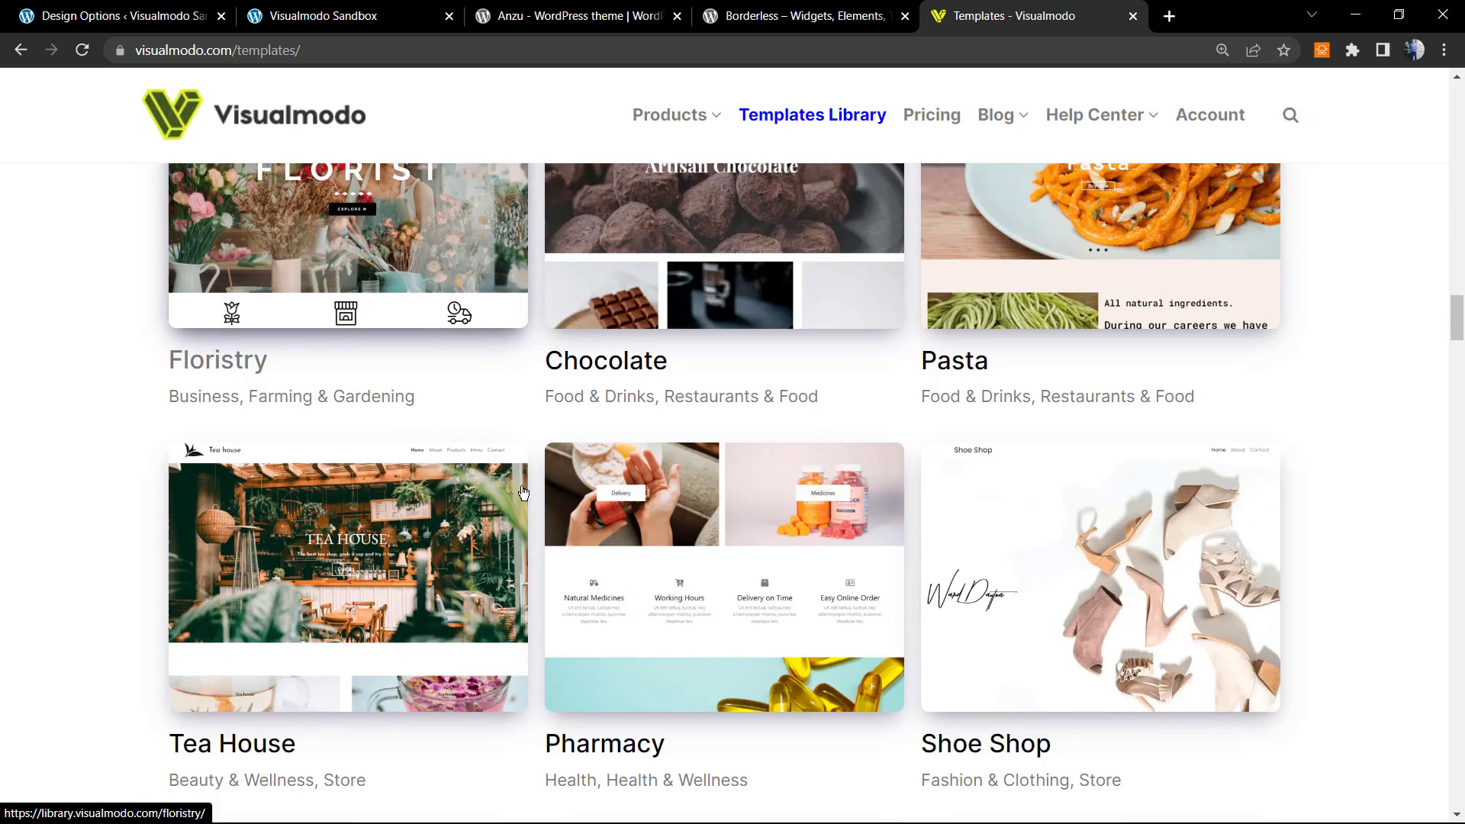
scroll(523, 494, down, 1)
scroll(523, 493, down, 1)
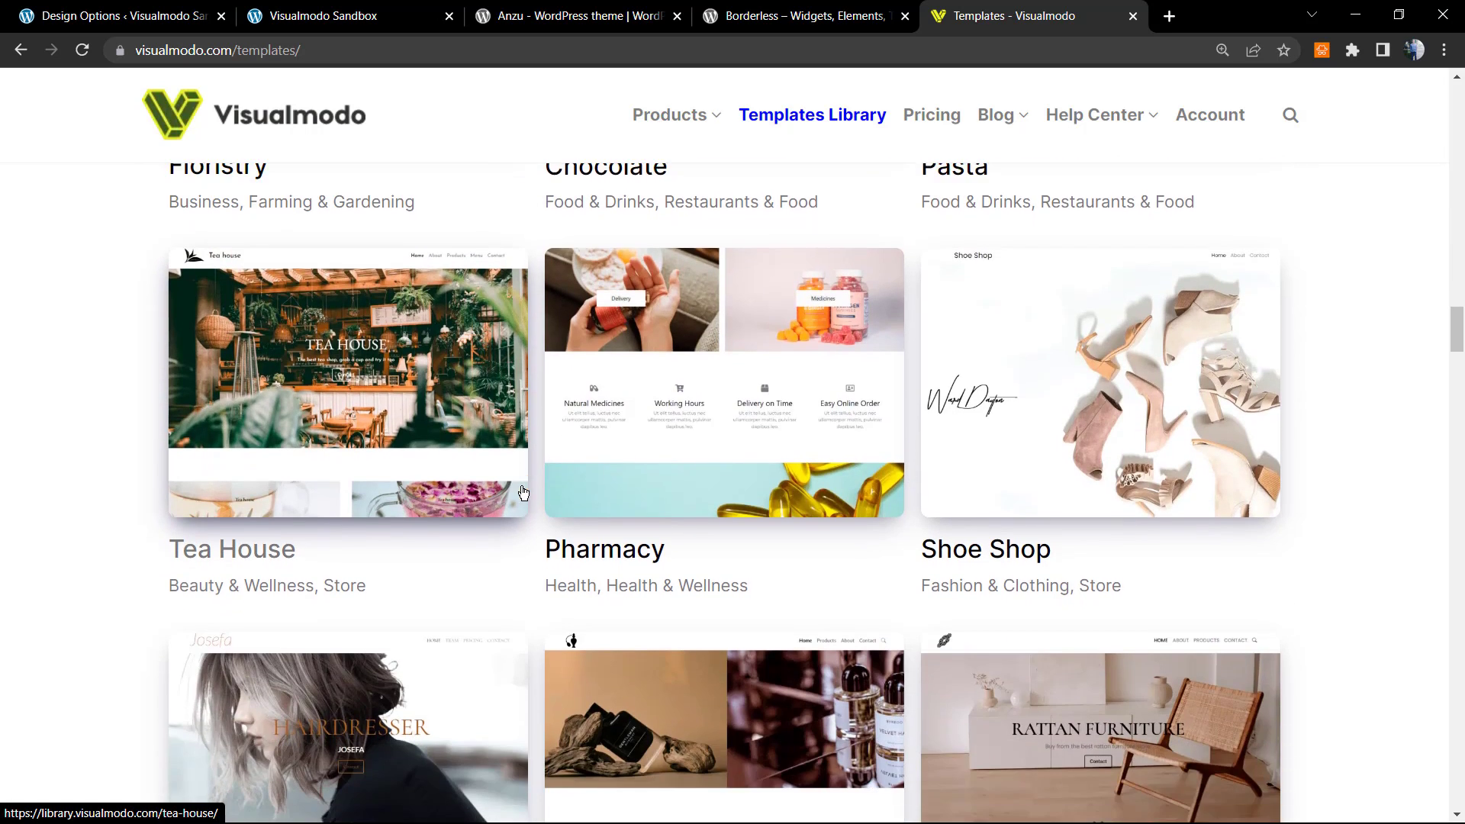
scroll(521, 499, down, 1)
scroll(518, 501, down, 3)
scroll(518, 501, down, 3)
scroll(518, 503, down, 2)
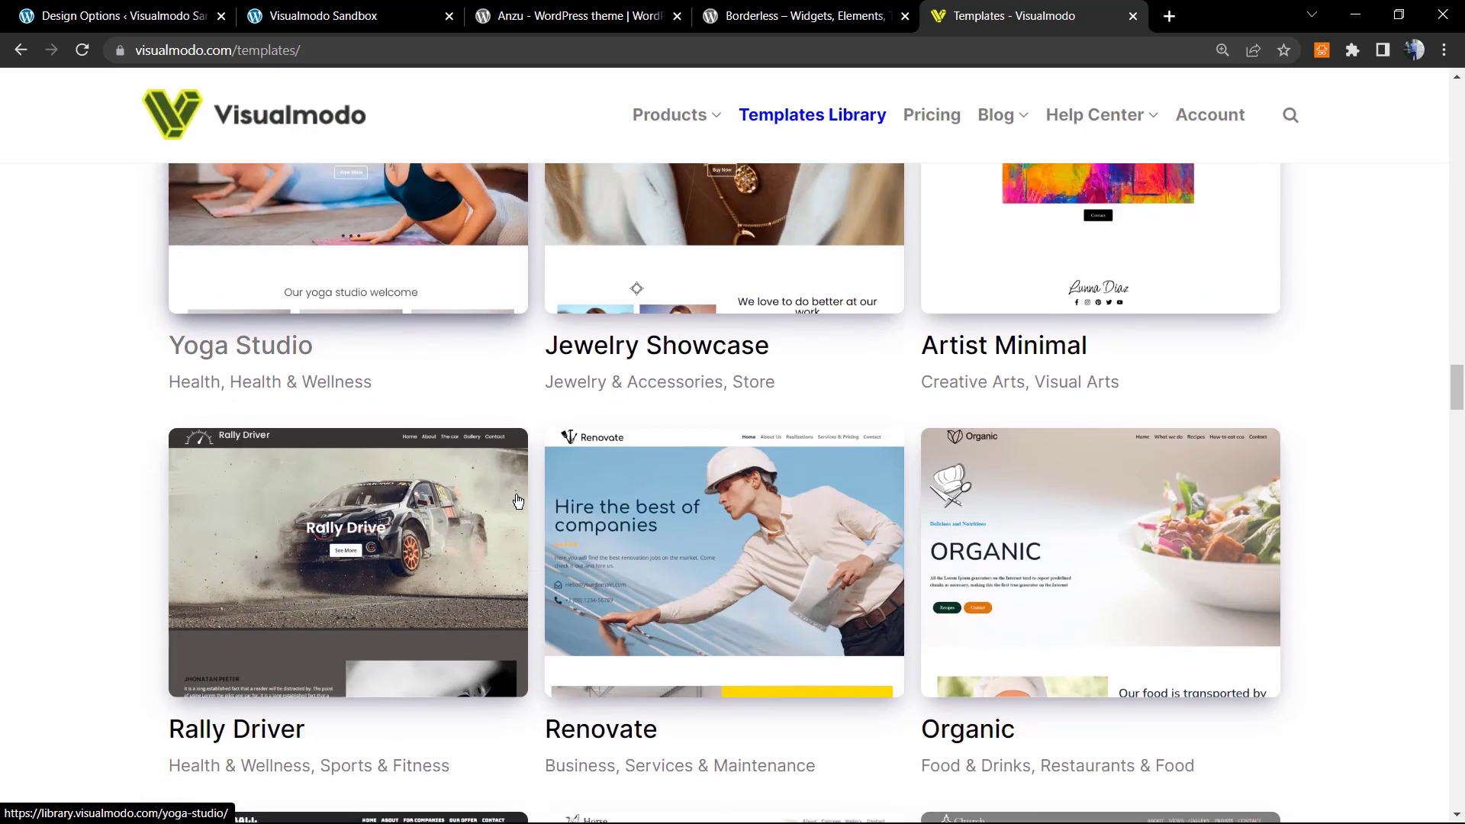
scroll(519, 514, down, 2)
scroll(520, 521, down, 2)
scroll(522, 528, down, 2)
scroll(518, 529, down, 2)
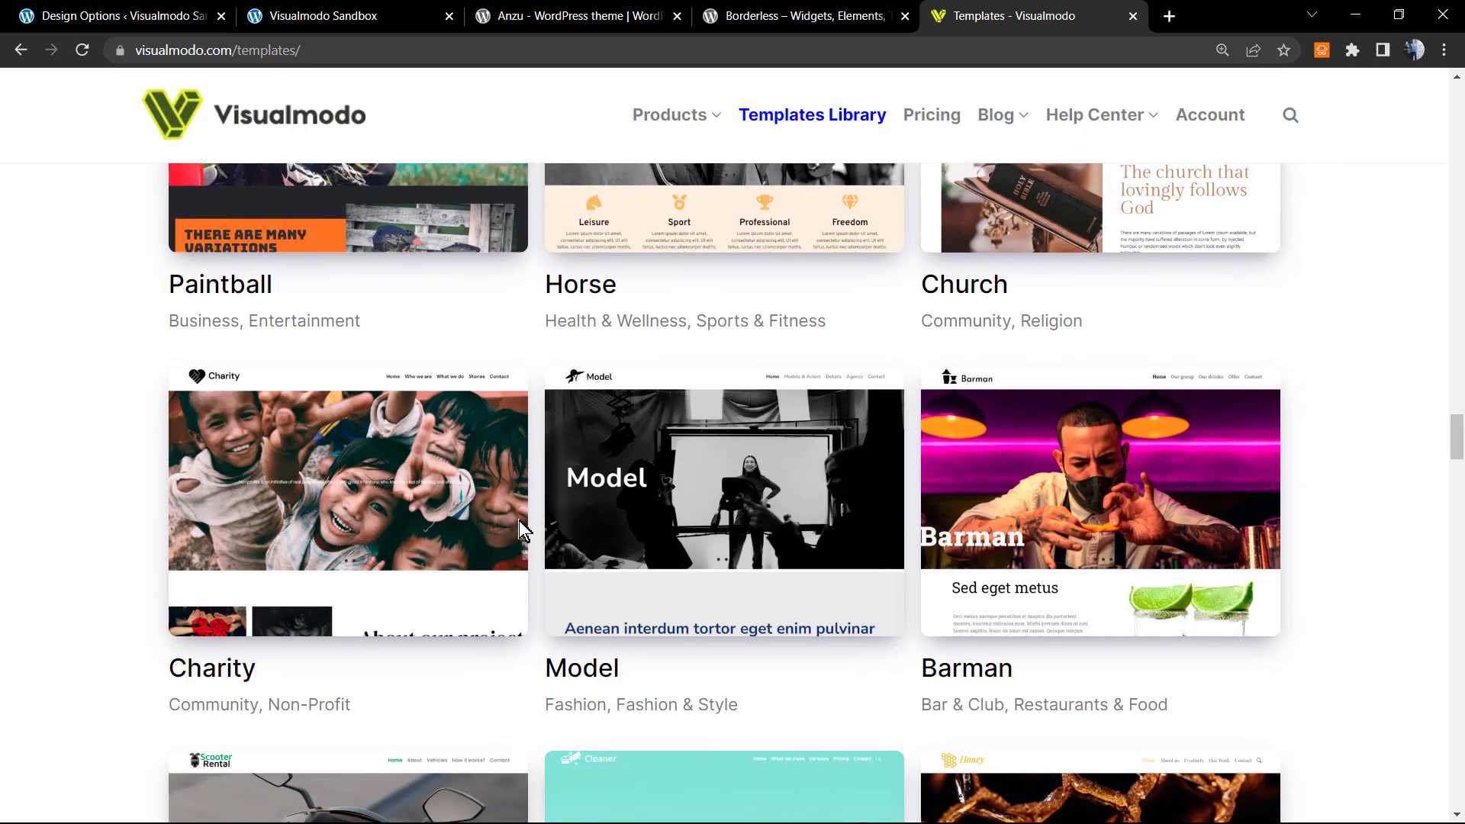
scroll(518, 529, down, 3)
scroll(519, 530, down, 2)
scroll(519, 529, down, 2)
scroll(518, 521, down, 1)
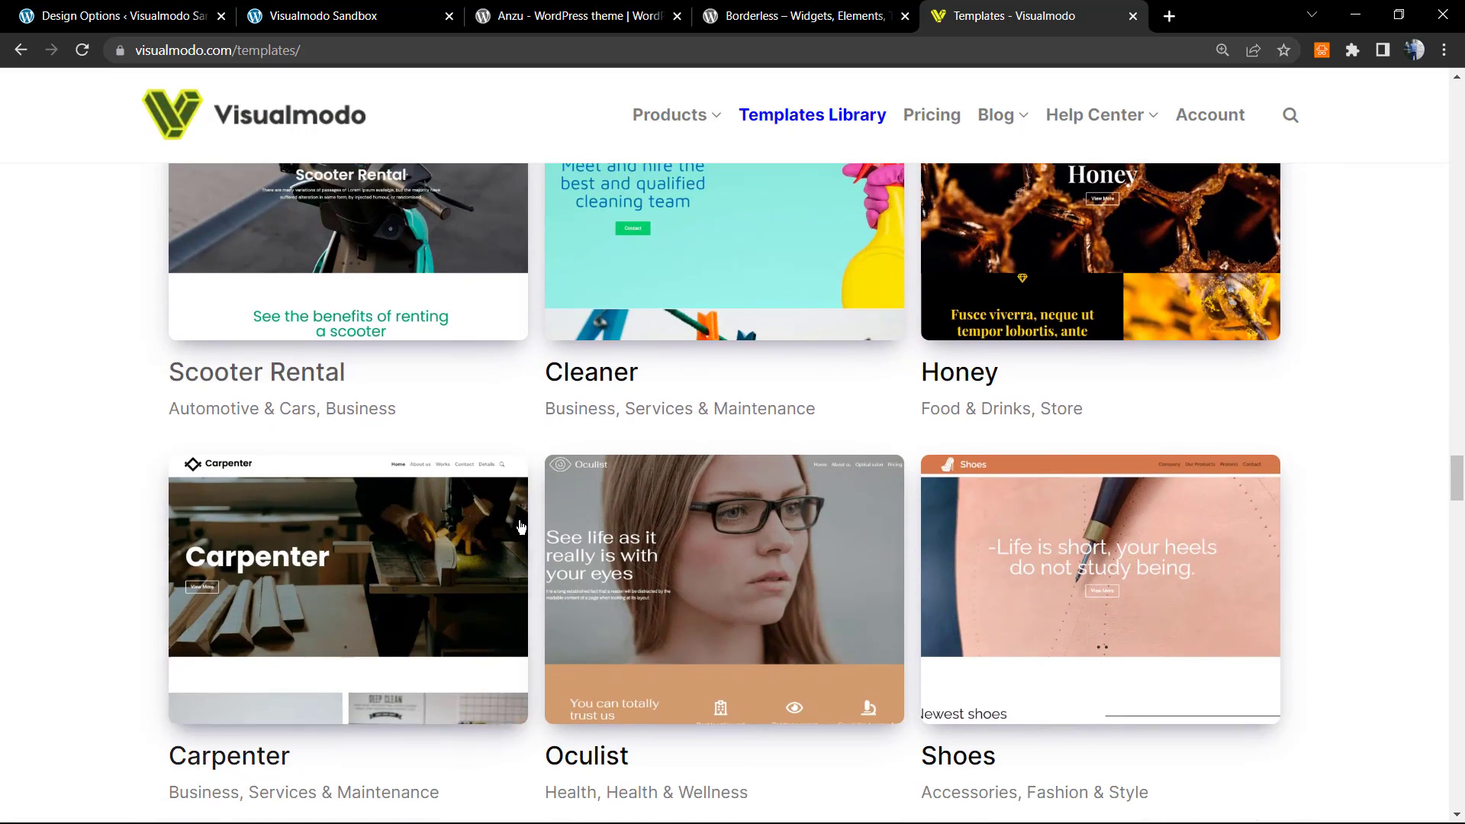
scroll(573, 493, down, 3)
scroll(630, 458, down, 1)
scroll(688, 428, down, 2)
scroll(687, 390, down, 2)
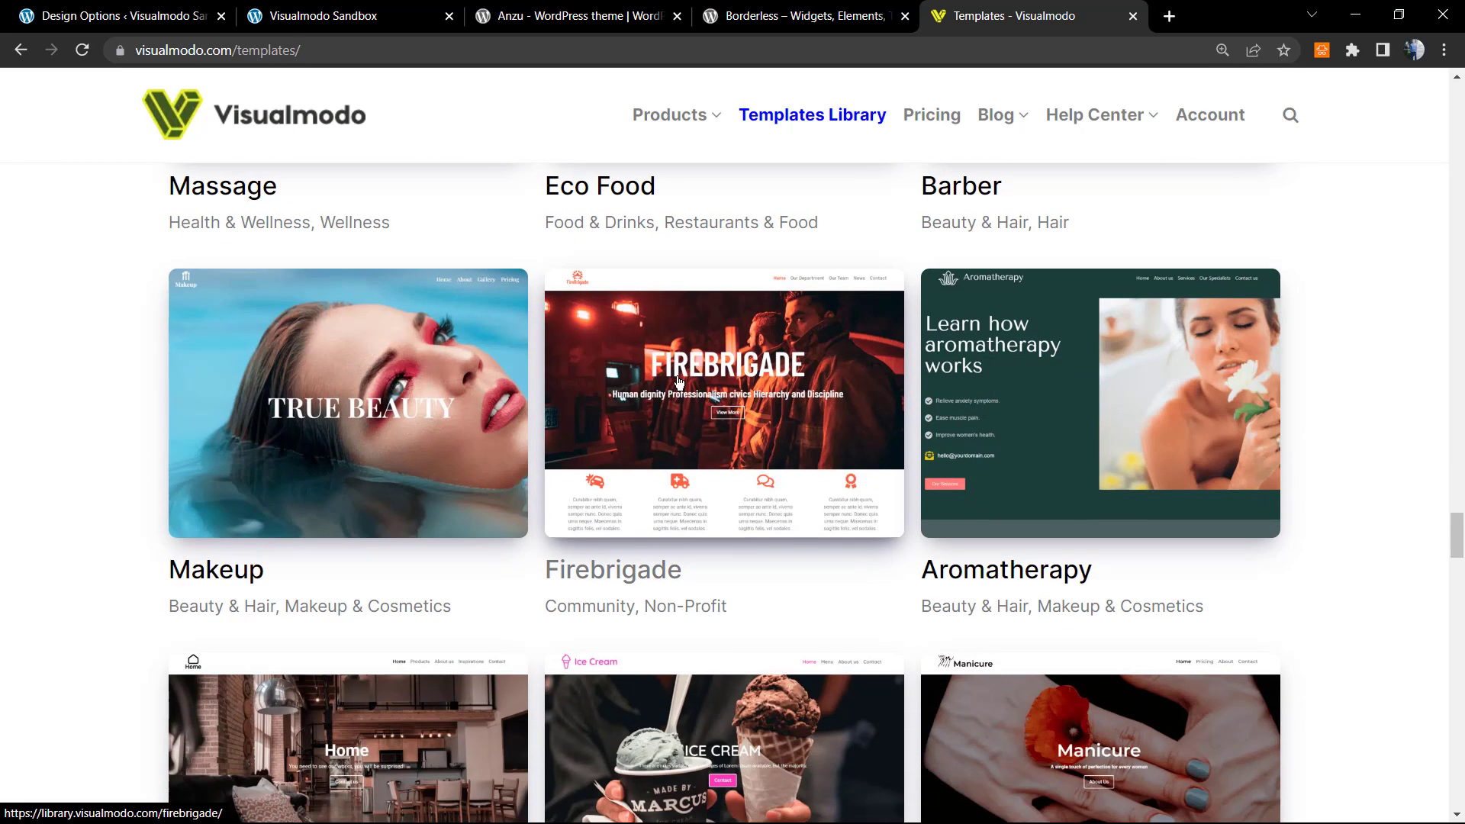